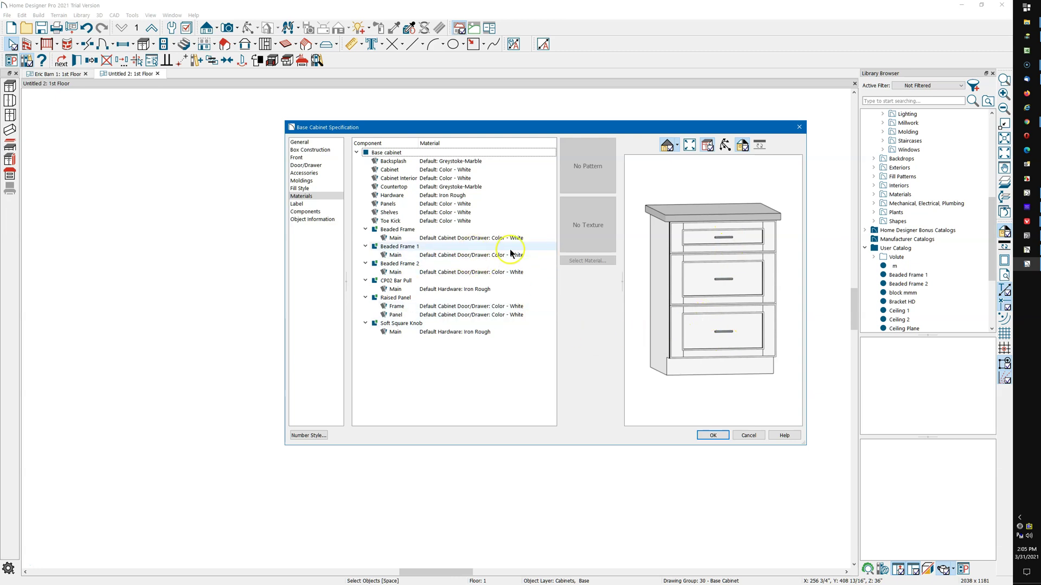
Step: Inspect the material entries of the Beaded Frame, Beaded Frame 1 and Beaded Frame 2 components, then close the base cabinet specification
{"action": "left_click", "coordinate": [407, 230]}
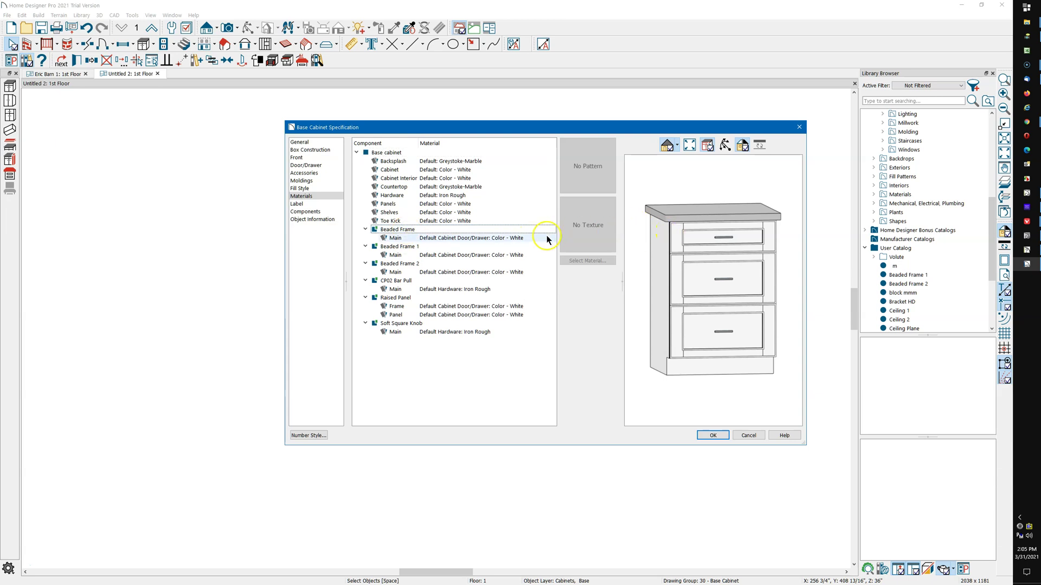
{"action": "left_click", "coordinate": [419, 247]}
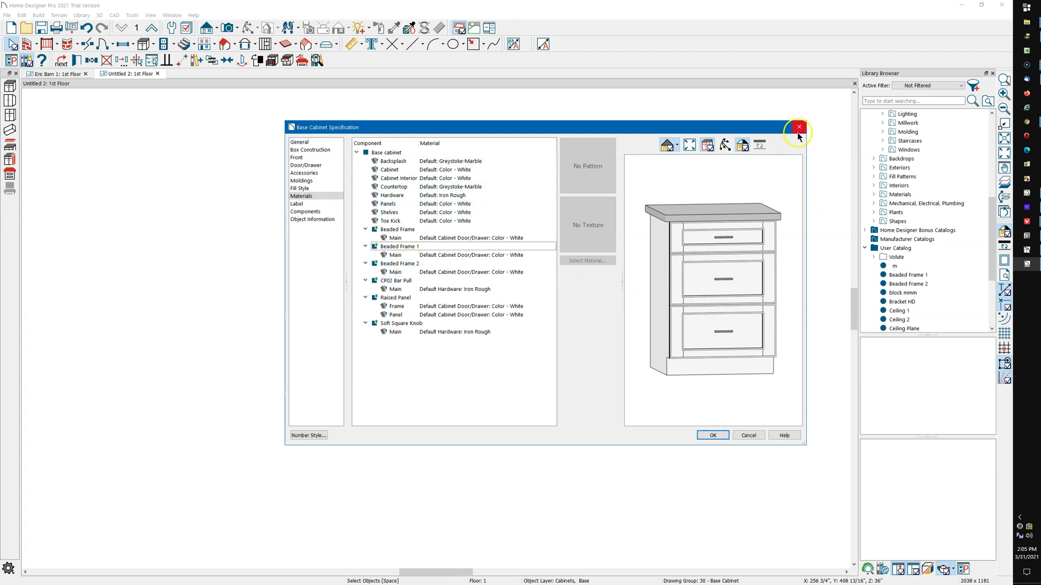
{"action": "left_click", "coordinate": [485, 272]}
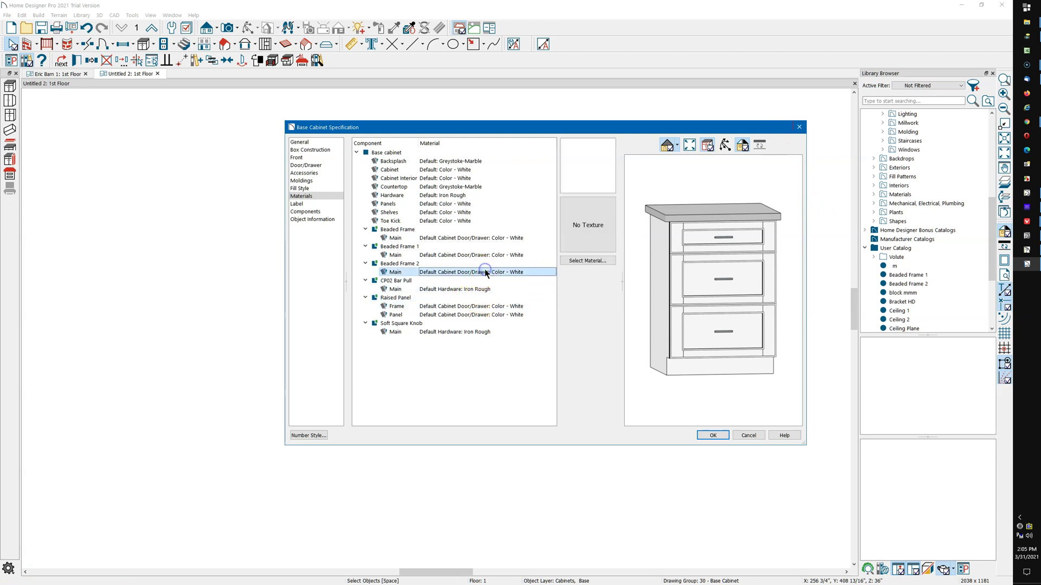
{"action": "left_click", "coordinate": [491, 255]}
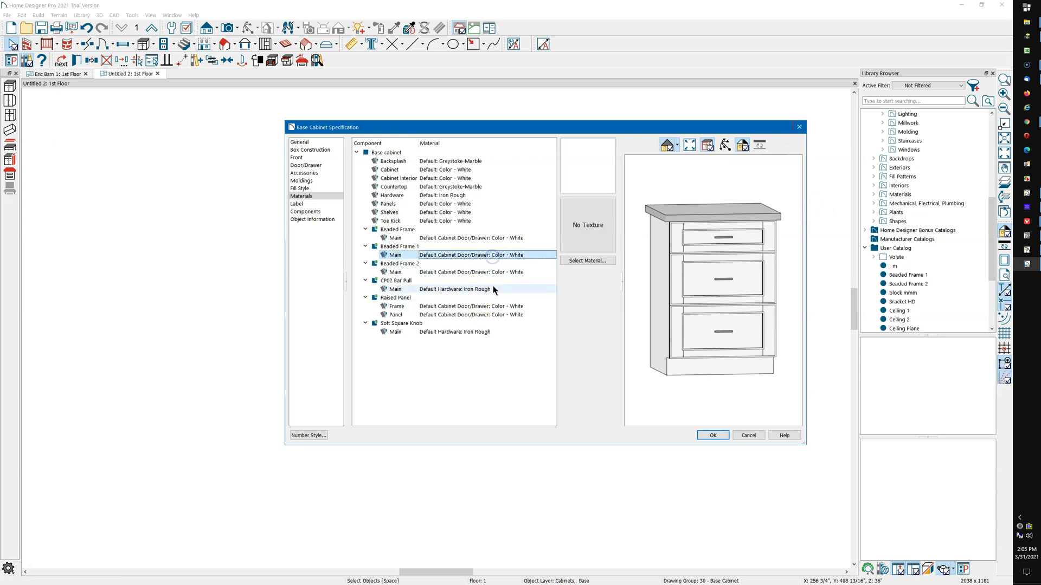
{"action": "left_click", "coordinate": [485, 289]}
{"action": "left_click", "coordinate": [491, 272]}
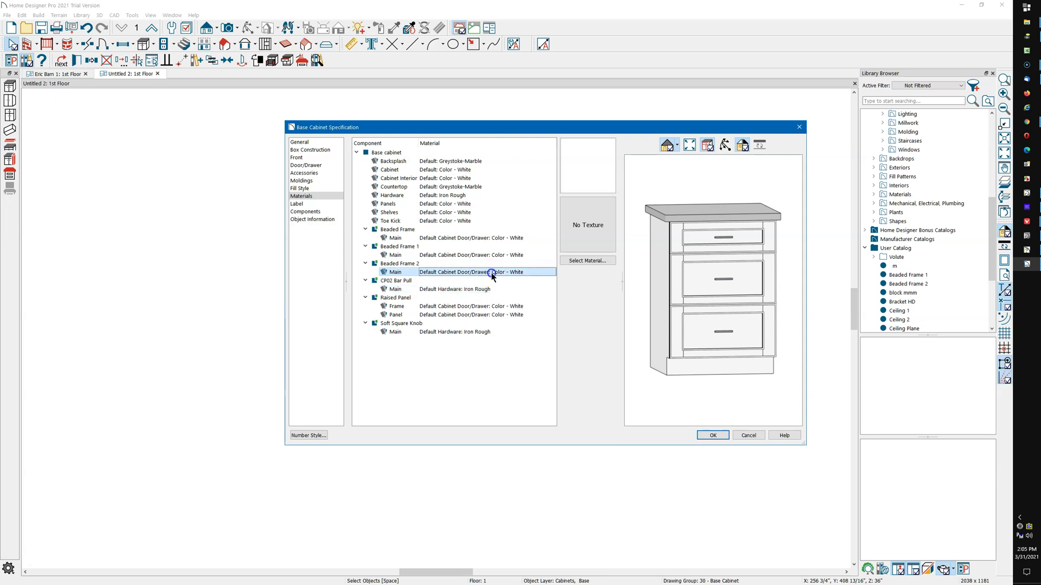
{"action": "left_click", "coordinate": [489, 247]}
{"action": "left_click", "coordinate": [481, 274]}
{"action": "left_click", "coordinate": [799, 127]}
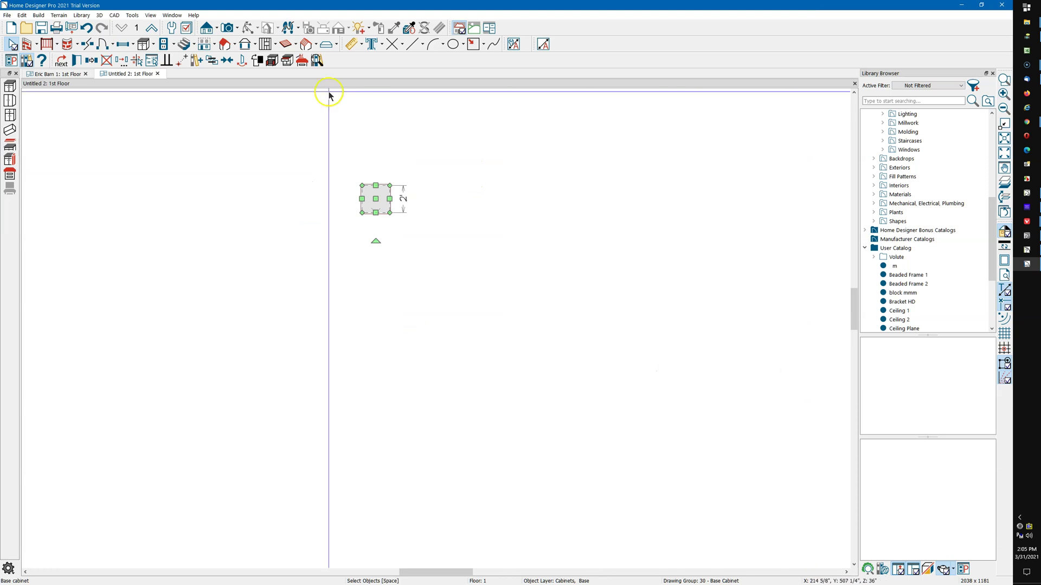
Step: Place a second base cabinet directly against the right side of the existing one in the floor plan
{"action": "left_click", "coordinate": [144, 44]}
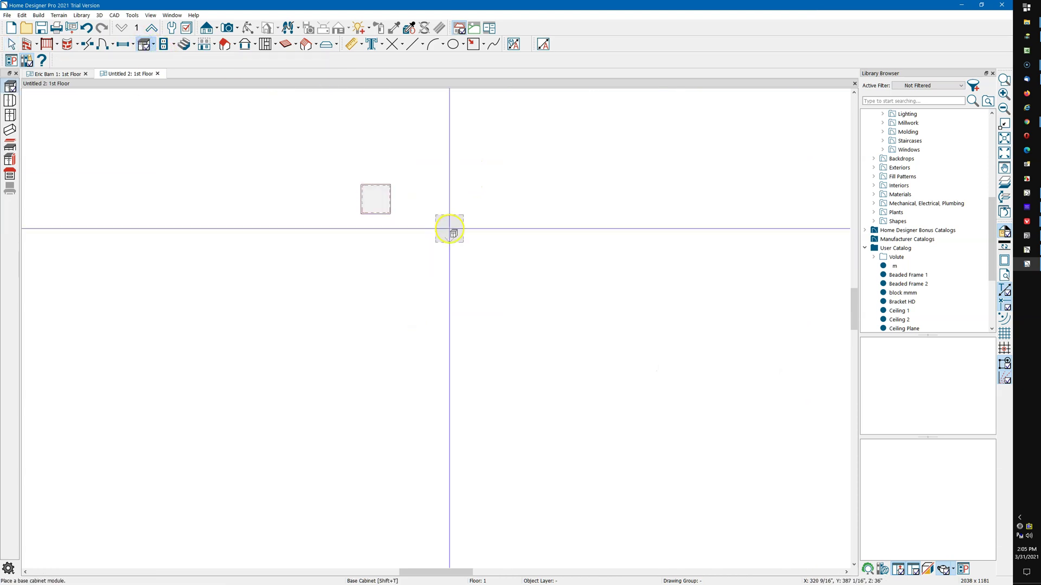
{"action": "left_click", "coordinate": [399, 203]}
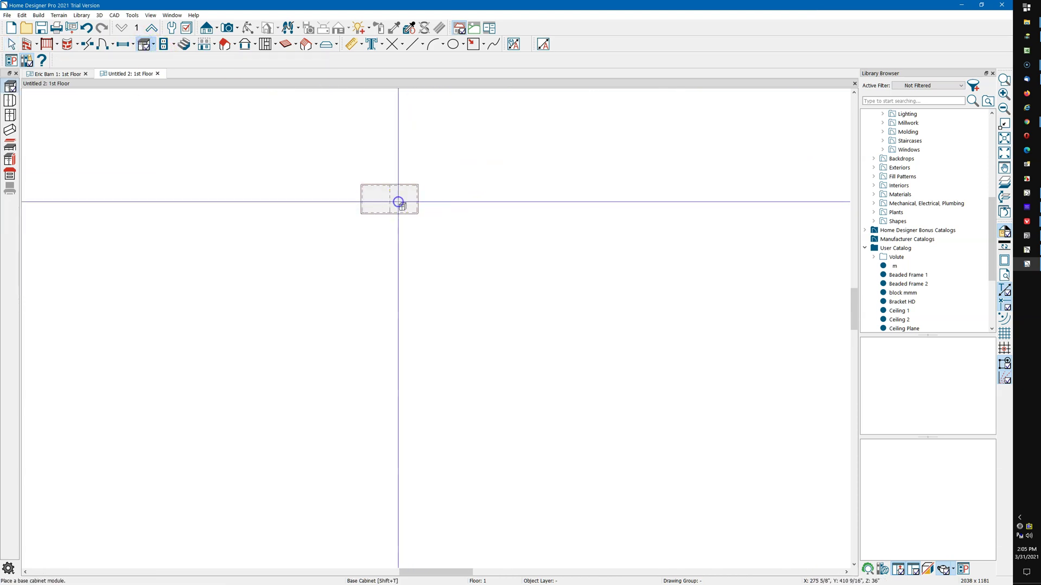
{"action": "key", "text": "space"}
Step: Browse the library styles offered for the new cabinet's drawer fronts, then close its specification without choosing one
{"action": "double_click", "coordinate": [407, 203]}
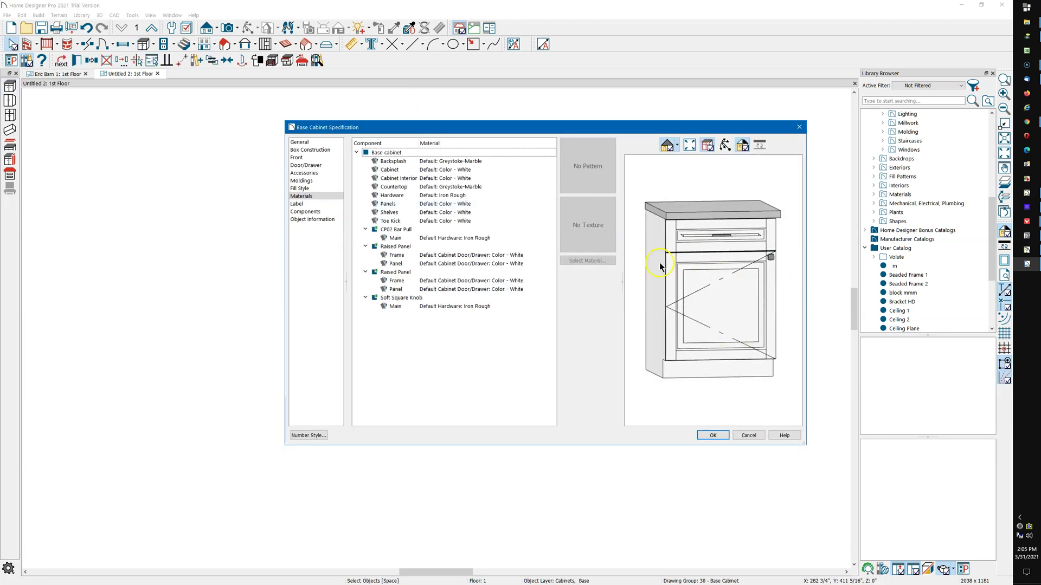
{"action": "left_click", "coordinate": [323, 165]}
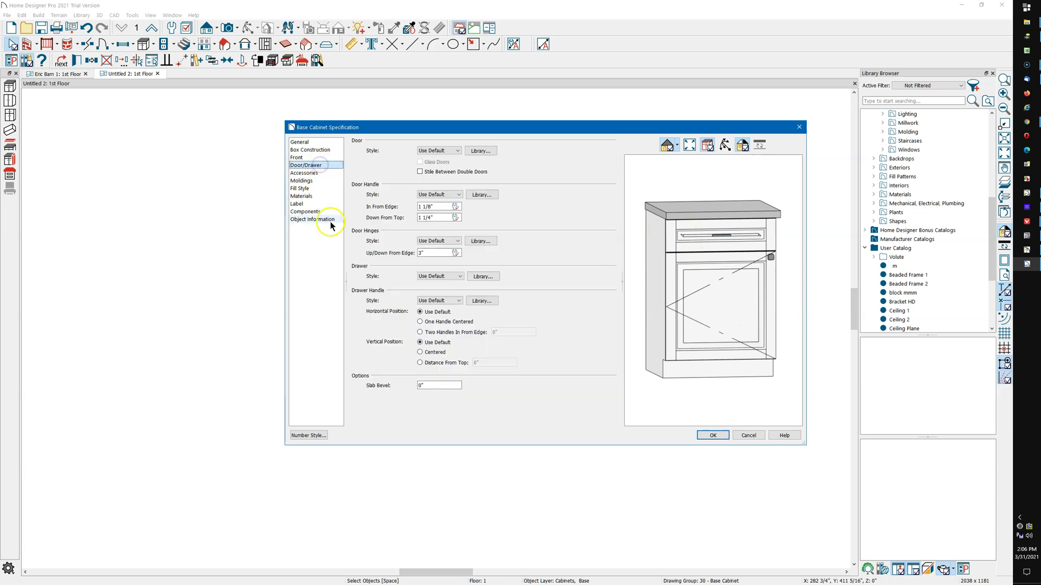
{"action": "left_click", "coordinate": [484, 277]}
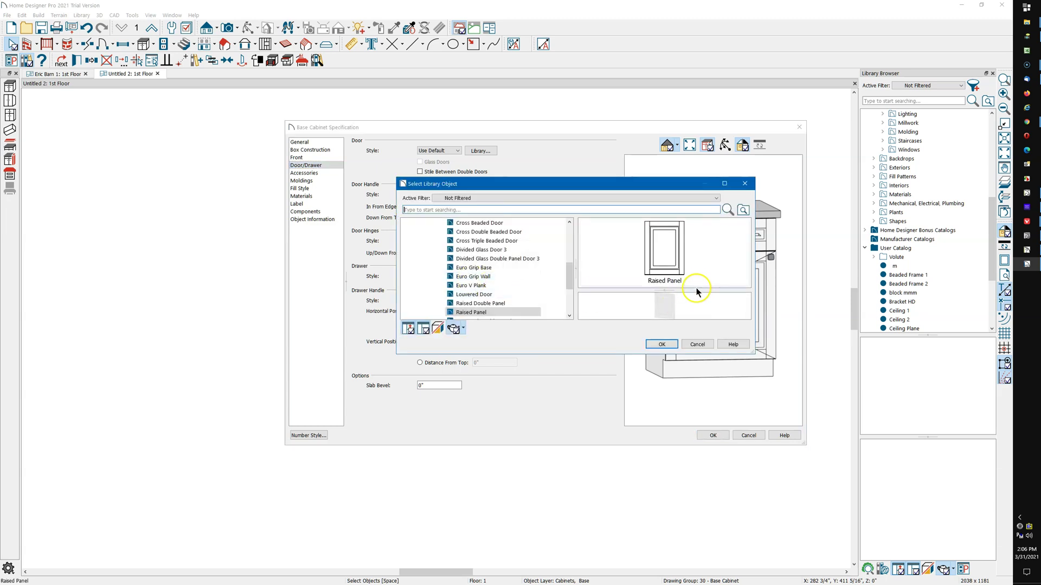
{"action": "scroll", "coordinate": [526, 280], "scroll_direction": "down", "scroll_amount": 1}
{"action": "left_click", "coordinate": [493, 285]}
{"action": "scroll", "coordinate": [493, 284], "scroll_direction": "up", "scroll_amount": 8}
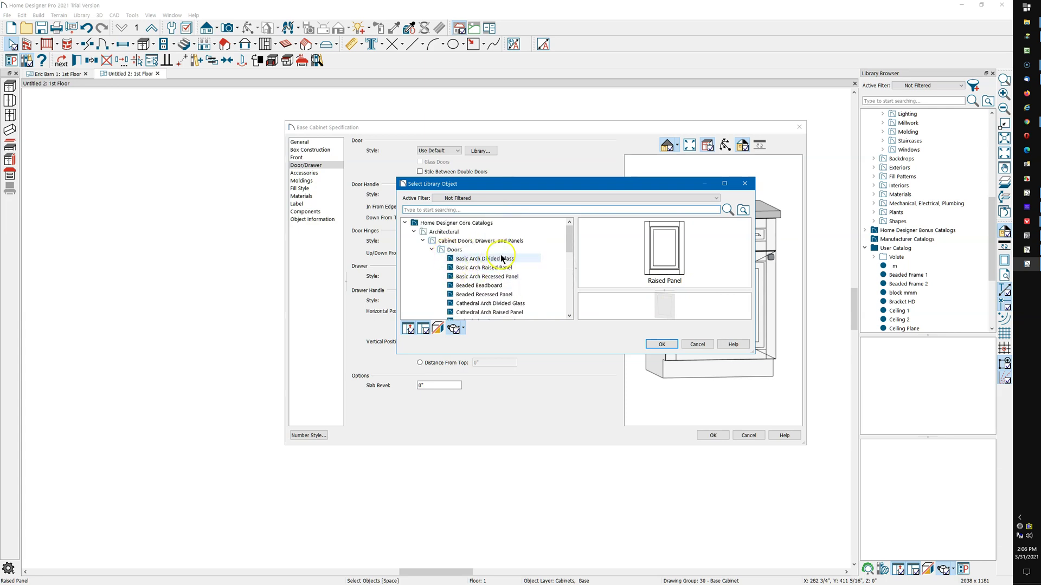
{"action": "scroll", "coordinate": [495, 265], "scroll_direction": "down", "scroll_amount": 3}
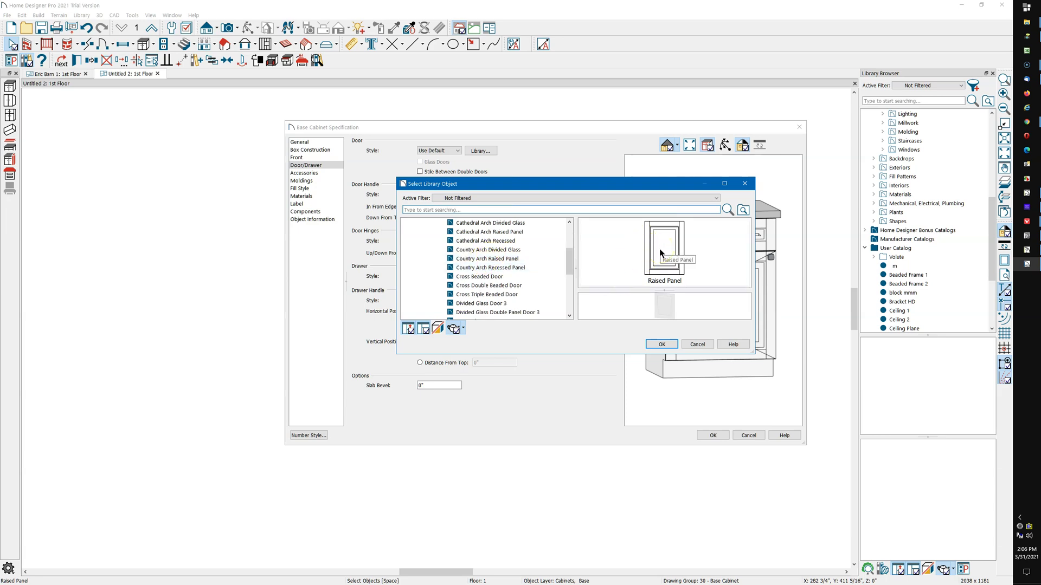
{"action": "left_click", "coordinate": [746, 184]}
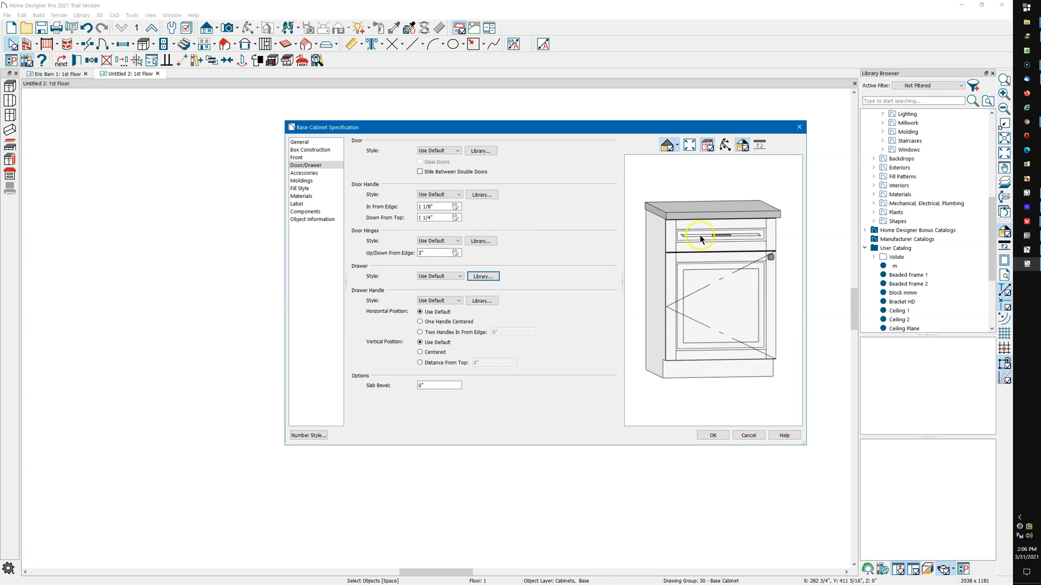
{"action": "left_click", "coordinate": [800, 128]}
Step: Copy the Beaded Frame drawer front from the Home Designer Core Catalogs into the User Catalog
{"action": "scroll", "coordinate": [920, 193], "scroll_direction": "up", "scroll_amount": 2}
{"action": "scroll", "coordinate": [920, 191], "scroll_direction": "up", "scroll_amount": 6}
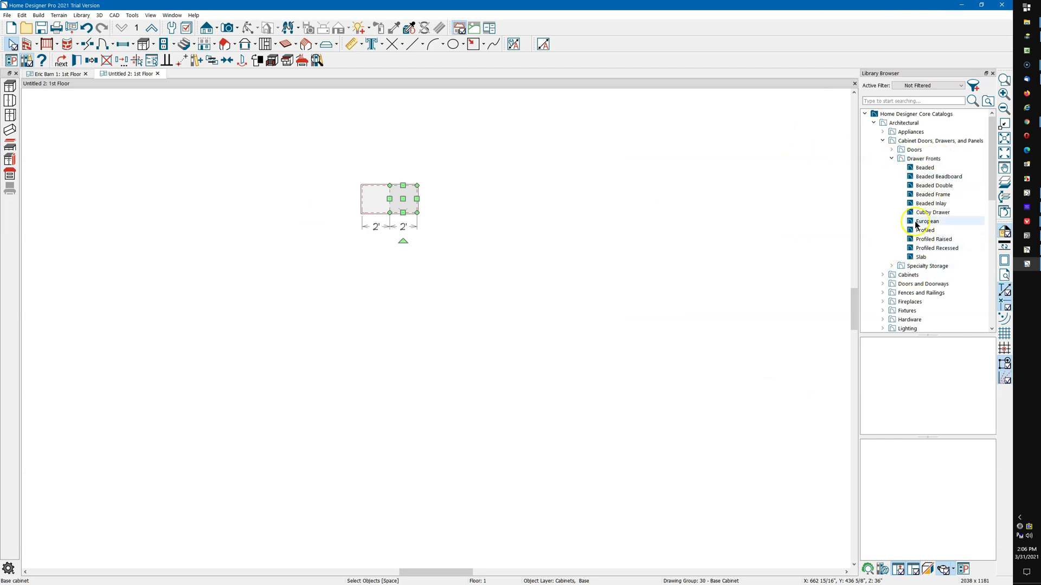
{"action": "left_click", "coordinate": [945, 195]}
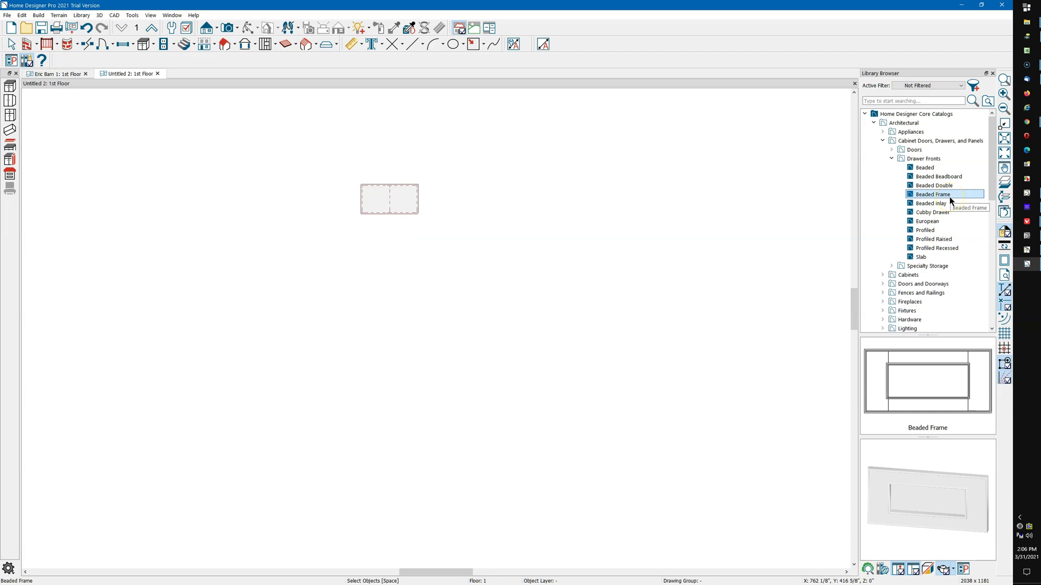
{"action": "right_click", "coordinate": [932, 197]}
{"action": "left_click", "coordinate": [950, 200]}
{"action": "scroll", "coordinate": [946, 202], "scroll_direction": "down", "scroll_amount": 8}
{"action": "scroll", "coordinate": [943, 201], "scroll_direction": "down", "scroll_amount": 2}
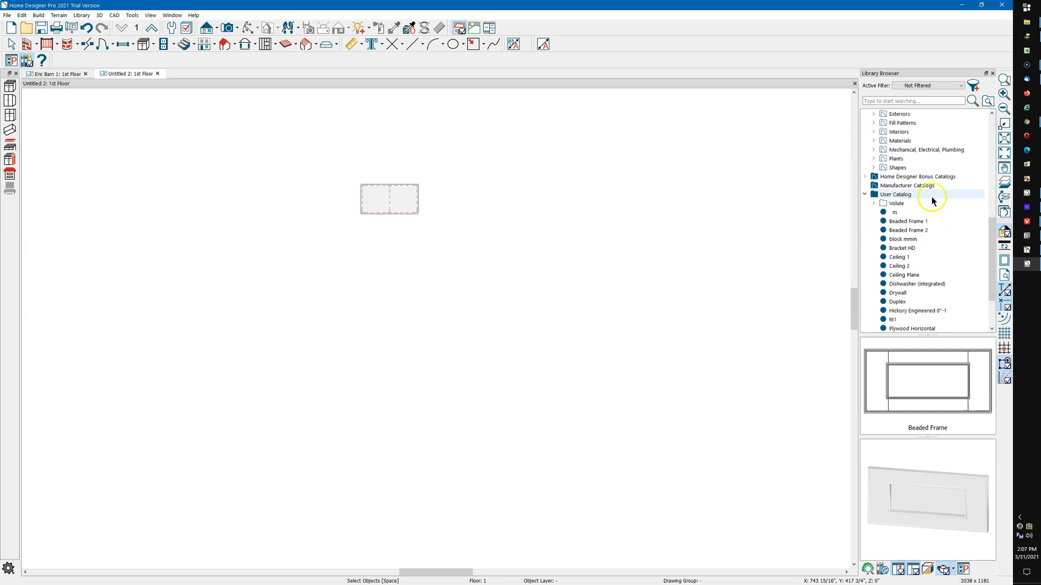
{"action": "right_click", "coordinate": [902, 194]}
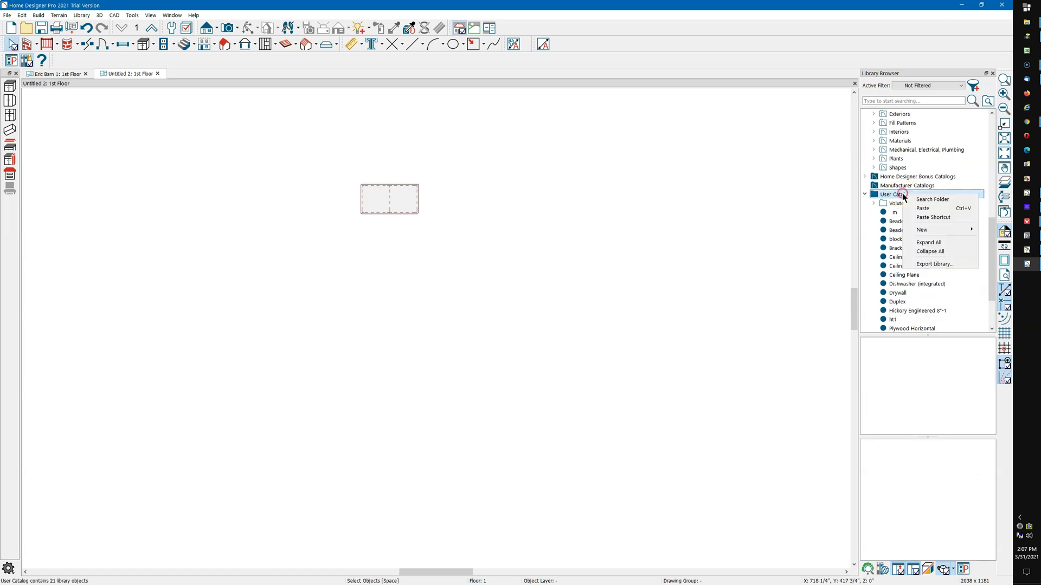
{"action": "left_click", "coordinate": [956, 211]}
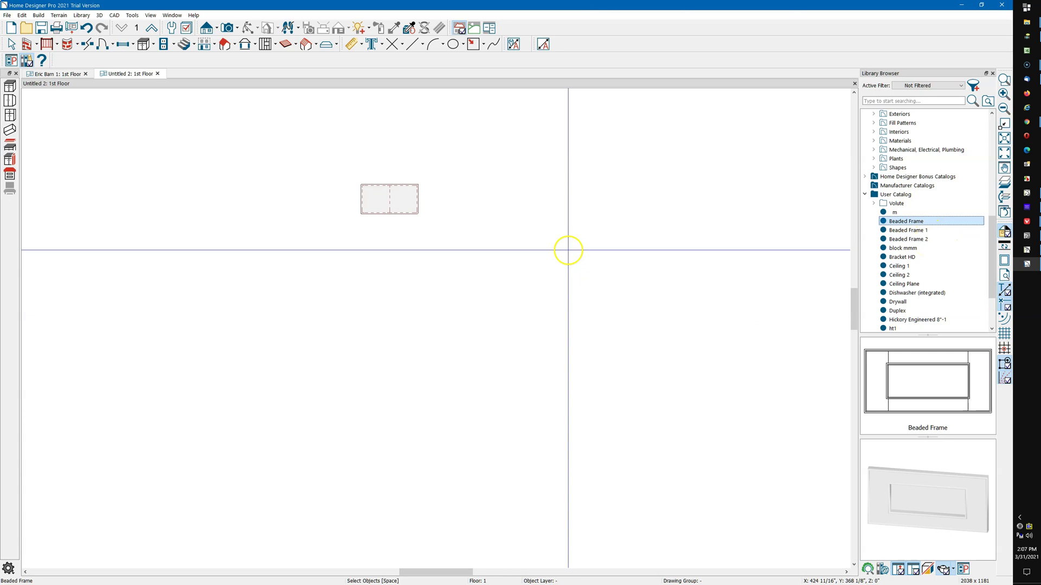
Step: Change the right cabinet's lower door to a Drawer face item and split it horizontally into two drawers
{"action": "key", "text": "space"}
{"action": "left_click", "coordinate": [407, 208]}
{"action": "double_click", "coordinate": [407, 208]}
{"action": "left_click", "coordinate": [305, 165]}
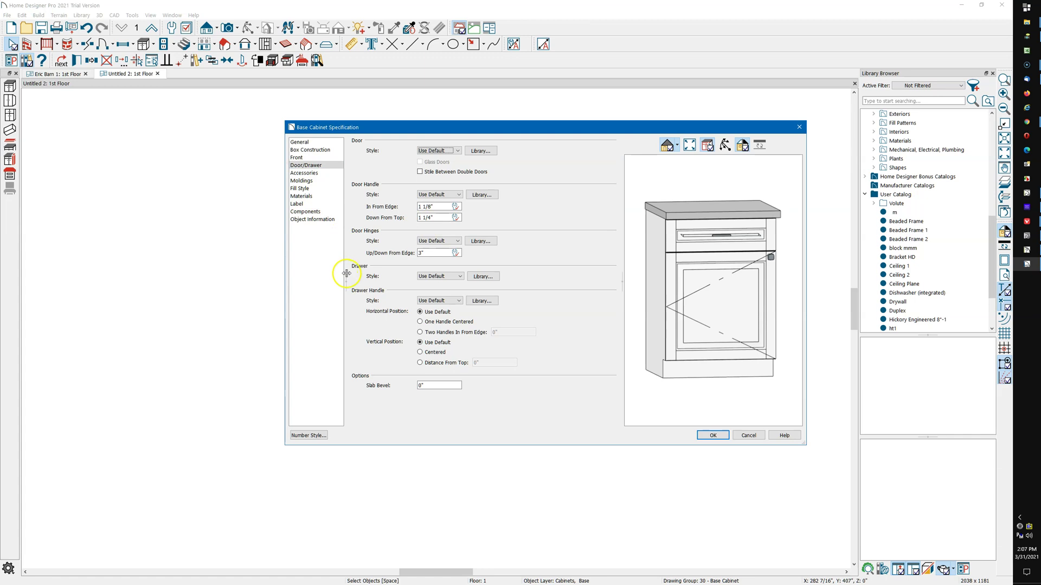
{"action": "left_click", "coordinate": [675, 297]}
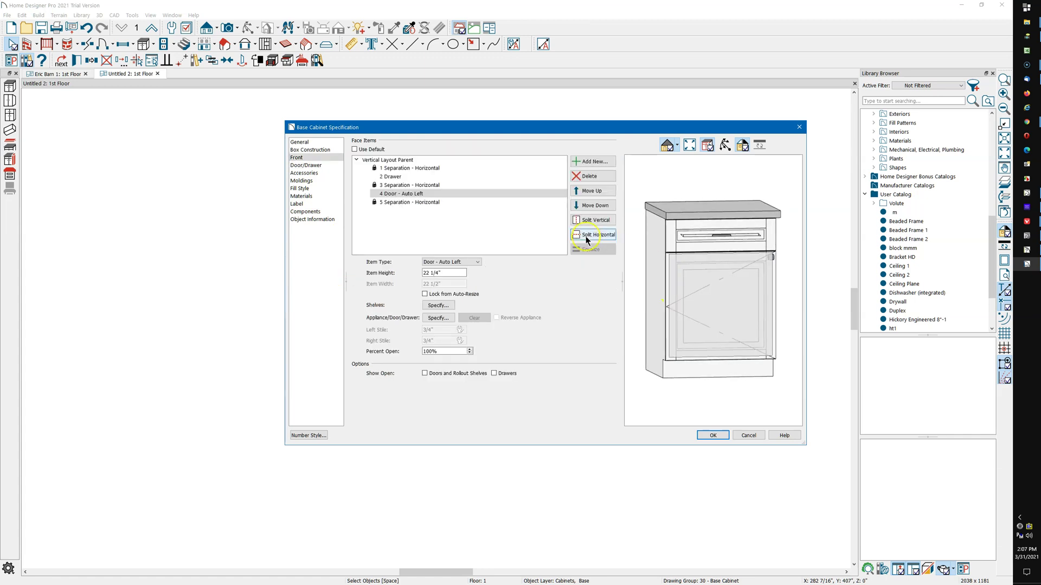
{"action": "left_click", "coordinate": [457, 262]}
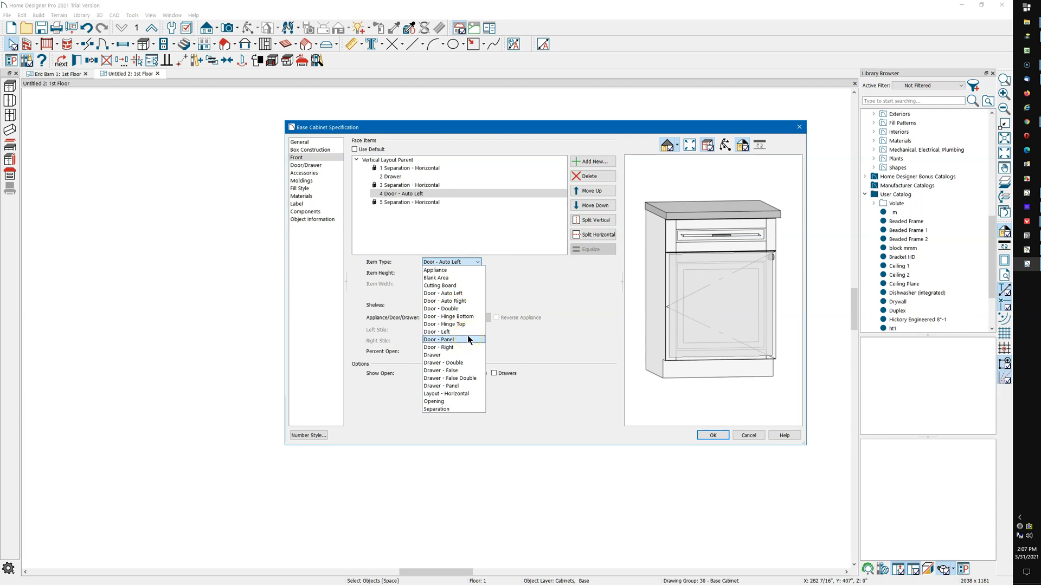
{"action": "left_click", "coordinate": [464, 355]}
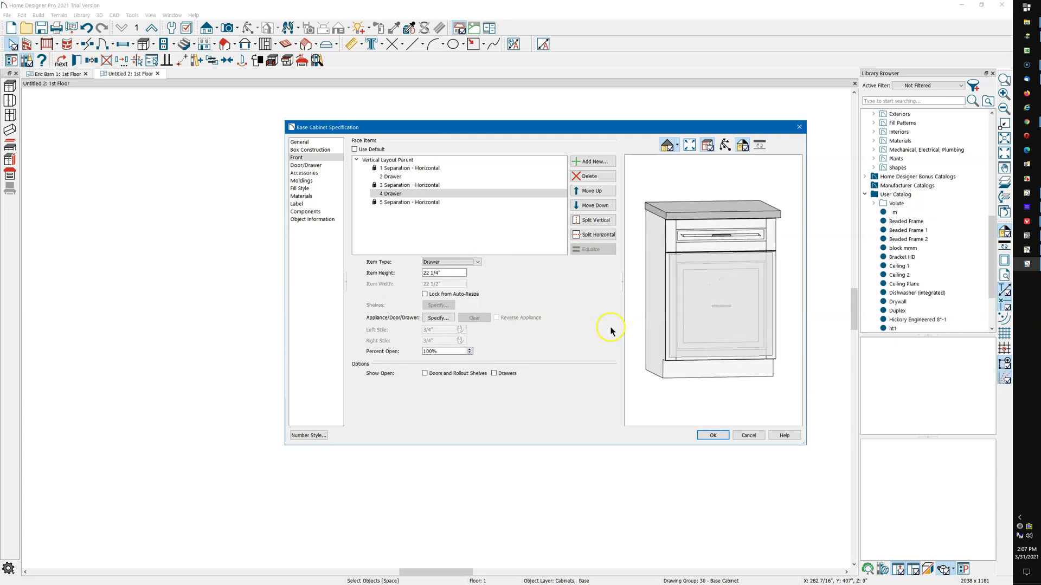
{"action": "left_click", "coordinate": [595, 239]}
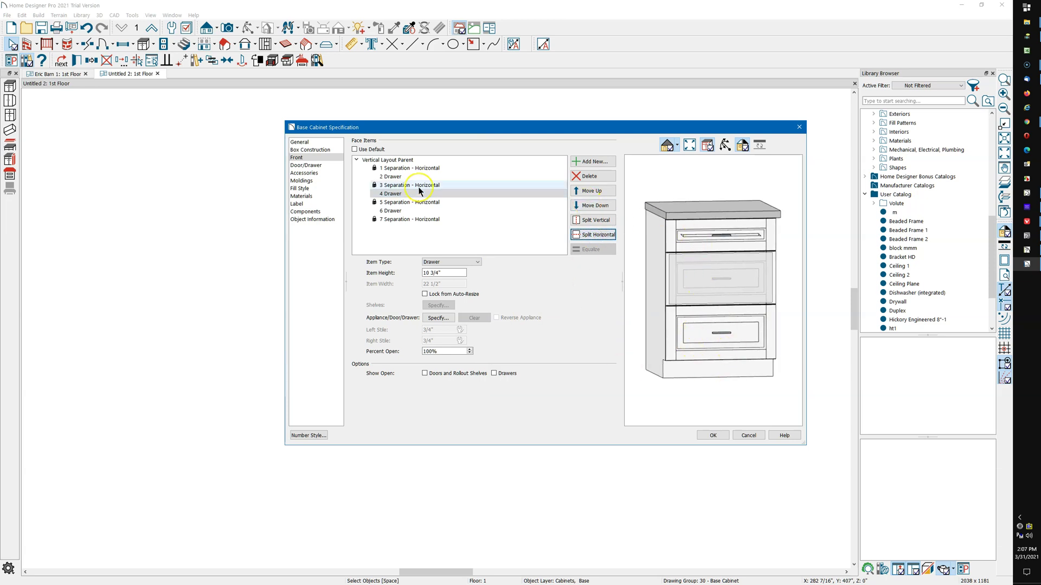
Step: Set the cabinet's drawer style to the Beaded Frame drawer front from the User Catalog
{"action": "left_click", "coordinate": [307, 166]}
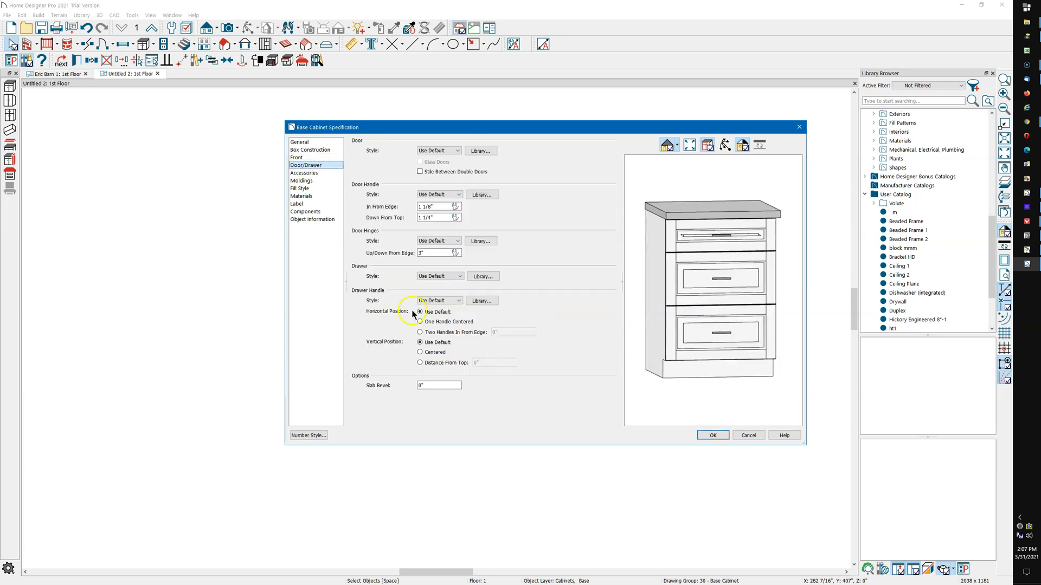
{"action": "left_click", "coordinate": [483, 277]}
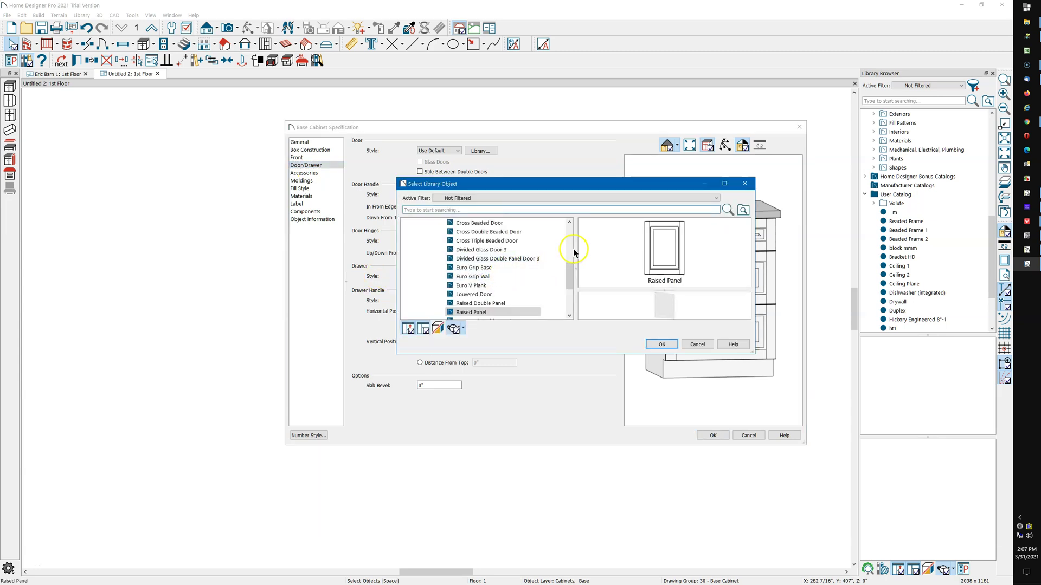
{"action": "left_click_drag", "start_coordinate": [568, 269], "coordinate": [569, 293]}
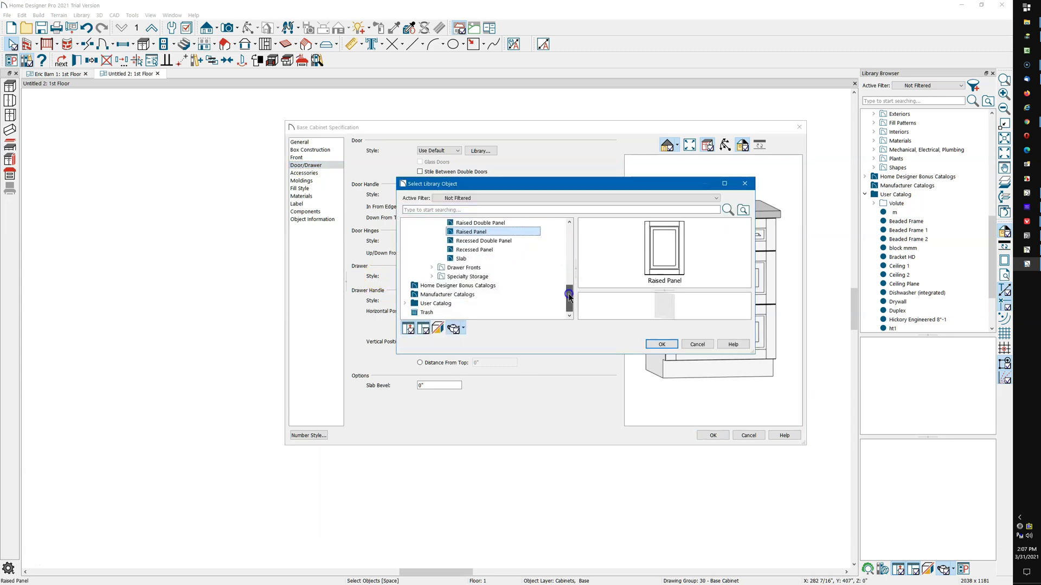
{"action": "double_click", "coordinate": [446, 303]}
{"action": "left_click", "coordinate": [467, 313]}
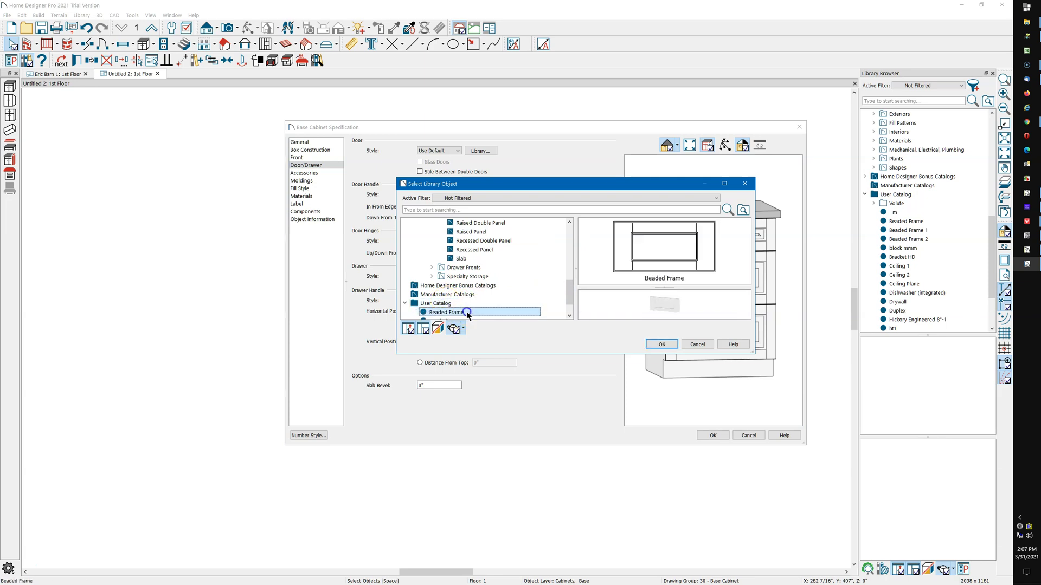
{"action": "left_click", "coordinate": [635, 317]}
{"action": "left_click", "coordinate": [660, 345]}
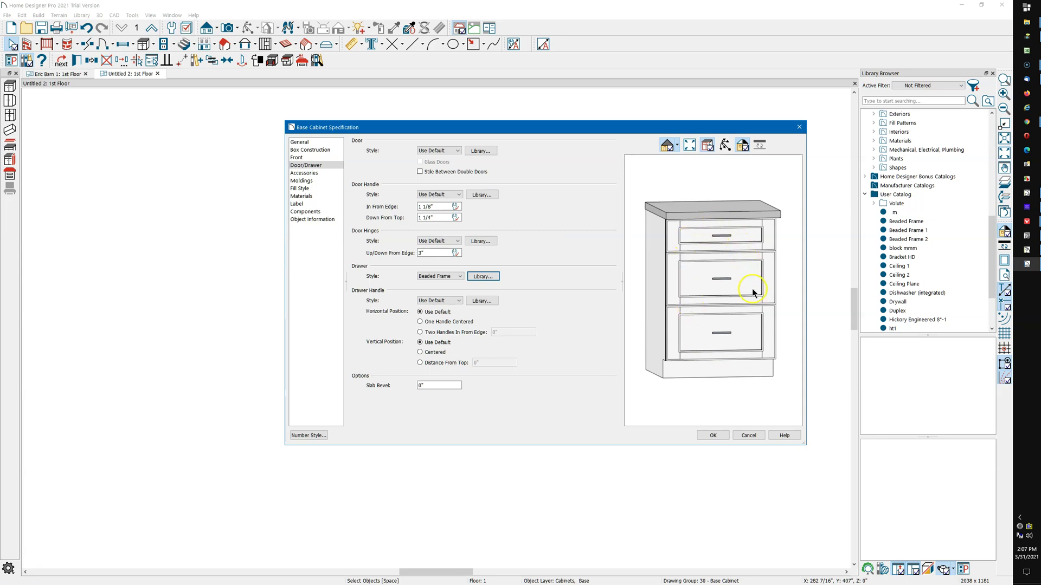
Step: Set the material of the Raised Panel's Frame component to Color - Almost Green from the Divine color palette
{"action": "left_click", "coordinate": [318, 198]}
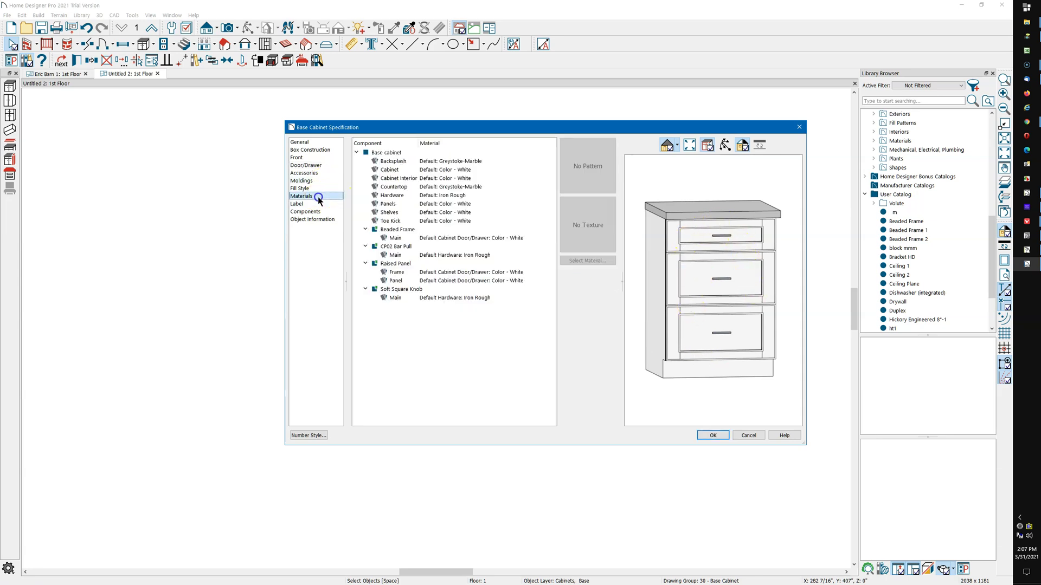
{"action": "left_click", "coordinate": [483, 274]}
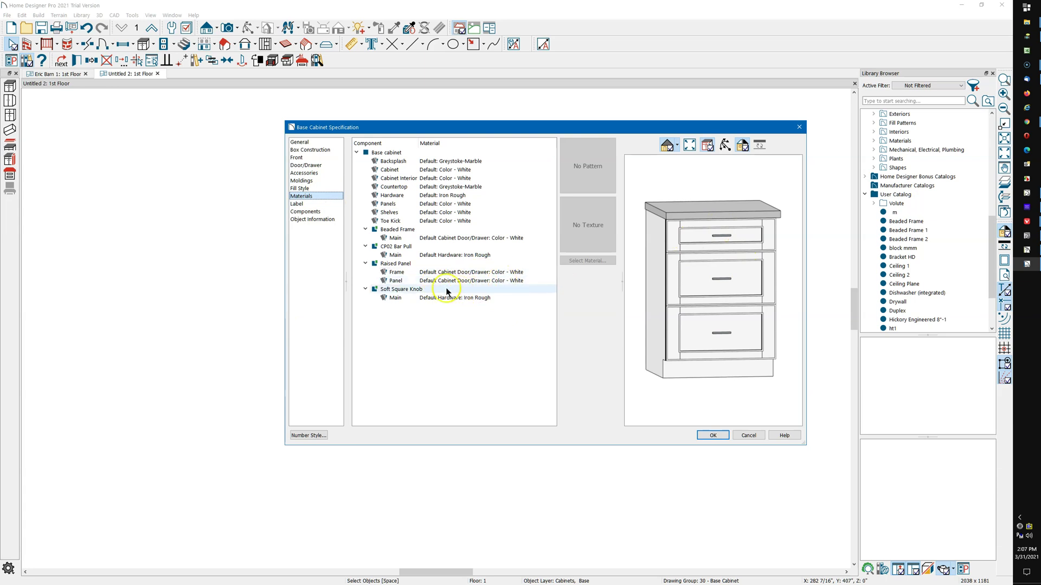
{"action": "left_click", "coordinate": [408, 265]}
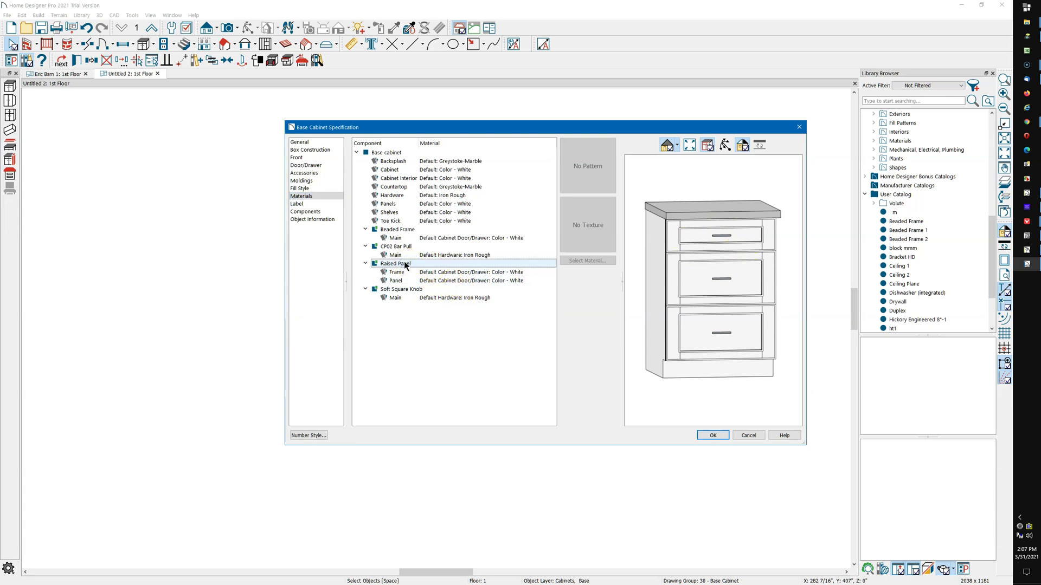
{"action": "left_click", "coordinate": [446, 239]}
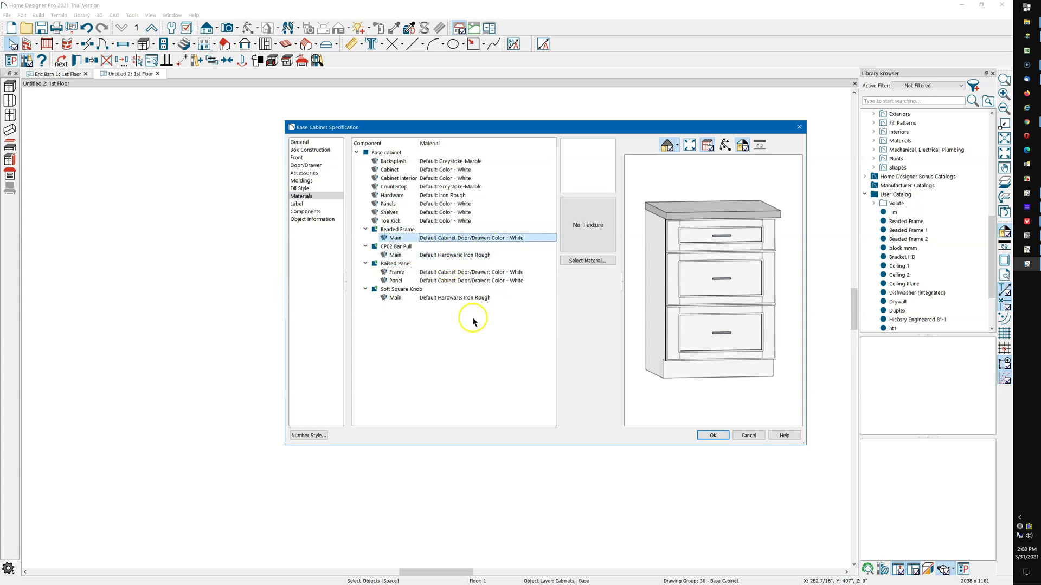
{"action": "left_click", "coordinate": [403, 265]}
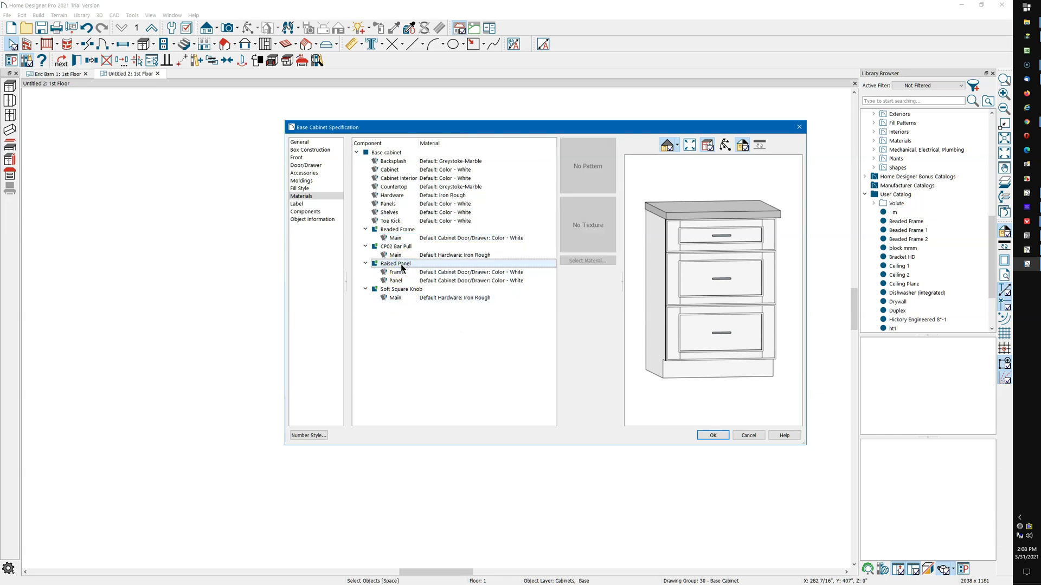
{"action": "left_click", "coordinate": [402, 272]}
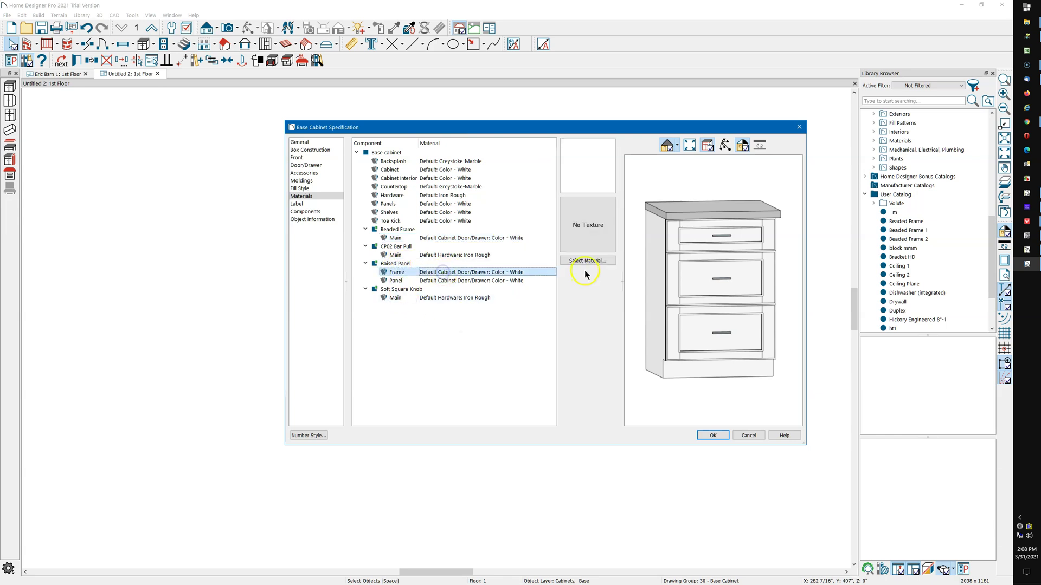
{"action": "left_click", "coordinate": [593, 263]}
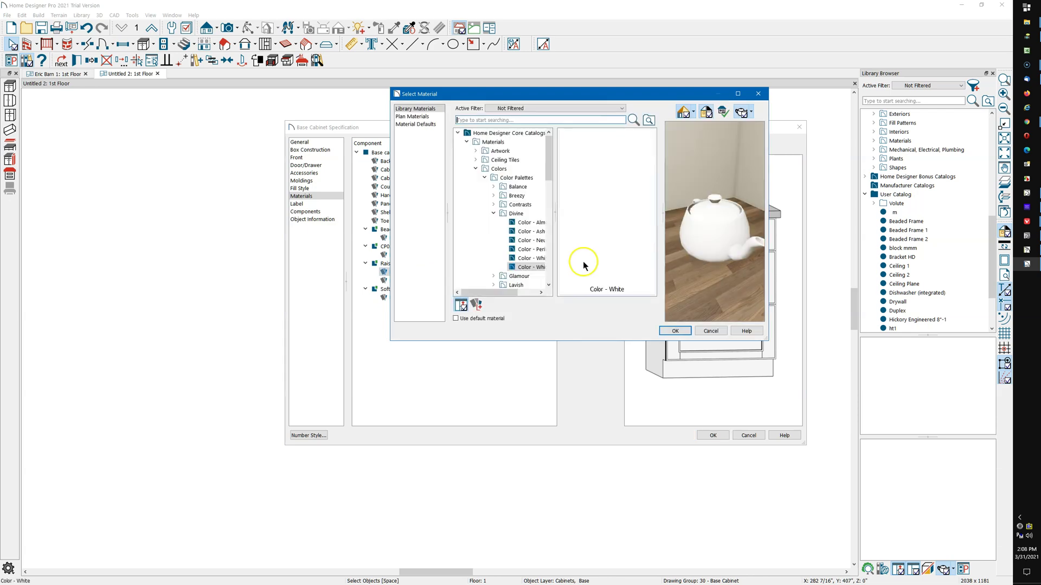
{"action": "left_click", "coordinate": [528, 259]}
{"action": "left_click", "coordinate": [531, 240]}
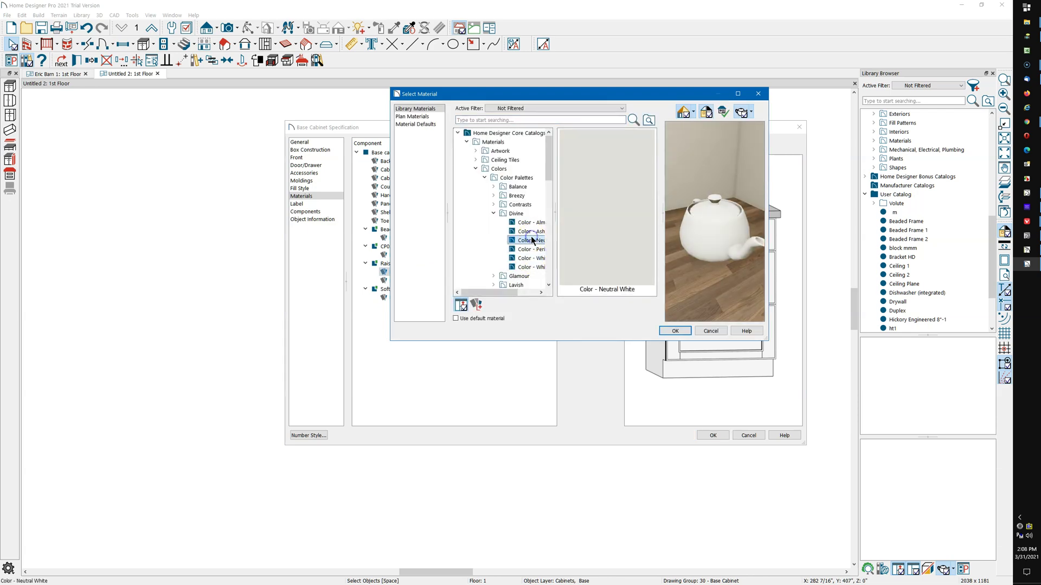
{"action": "left_click", "coordinate": [531, 224]}
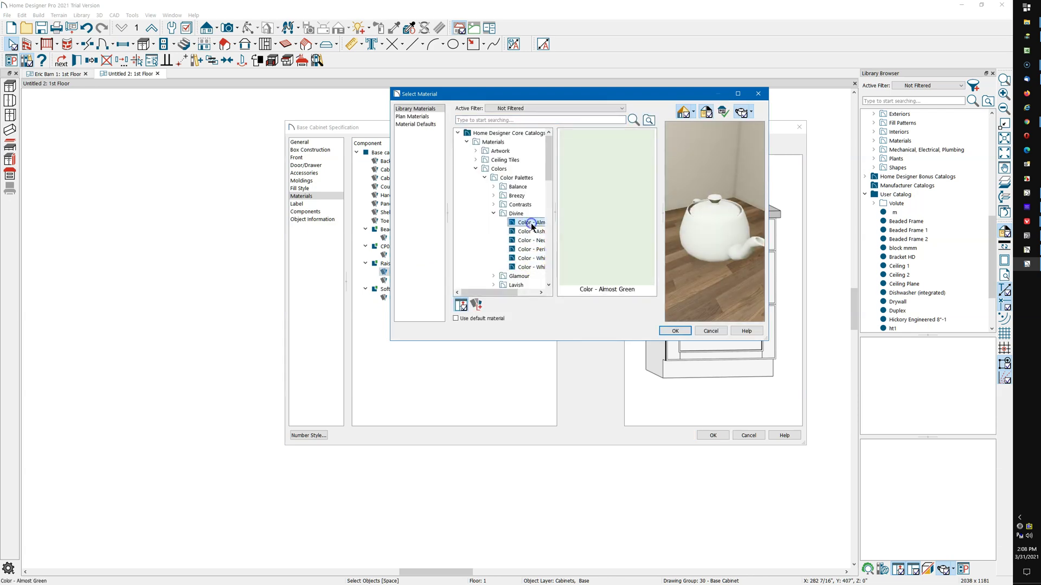
{"action": "left_click", "coordinate": [673, 331]}
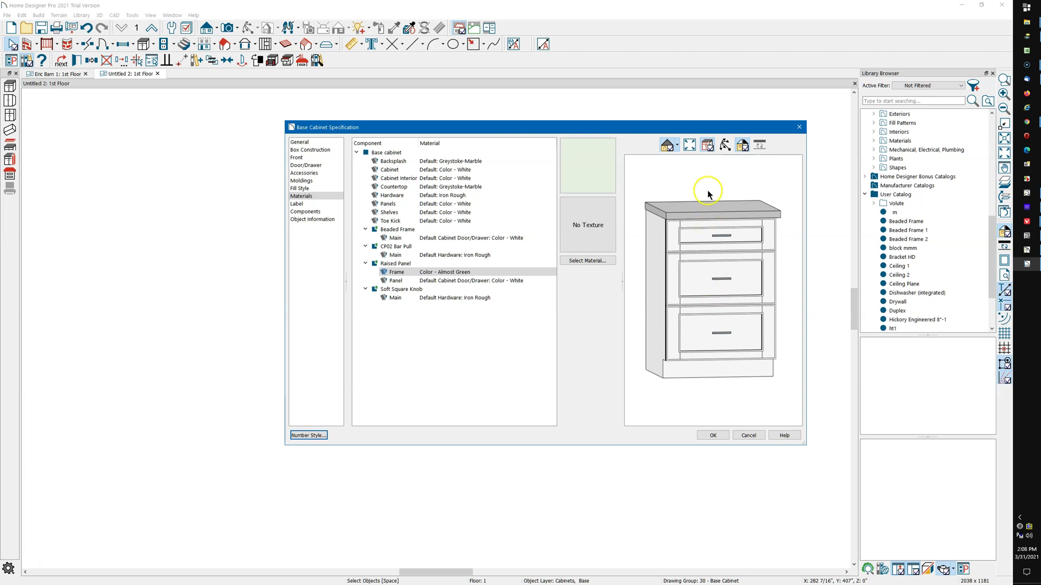
Step: Accept the cabinet specification and create a cross section/elevation view facing the fronts of both base cabinets
{"action": "left_click", "coordinate": [725, 145]}
{"action": "left_click_drag", "start_coordinate": [718, 222], "coordinate": [727, 270]}
{"action": "left_click", "coordinate": [717, 434]}
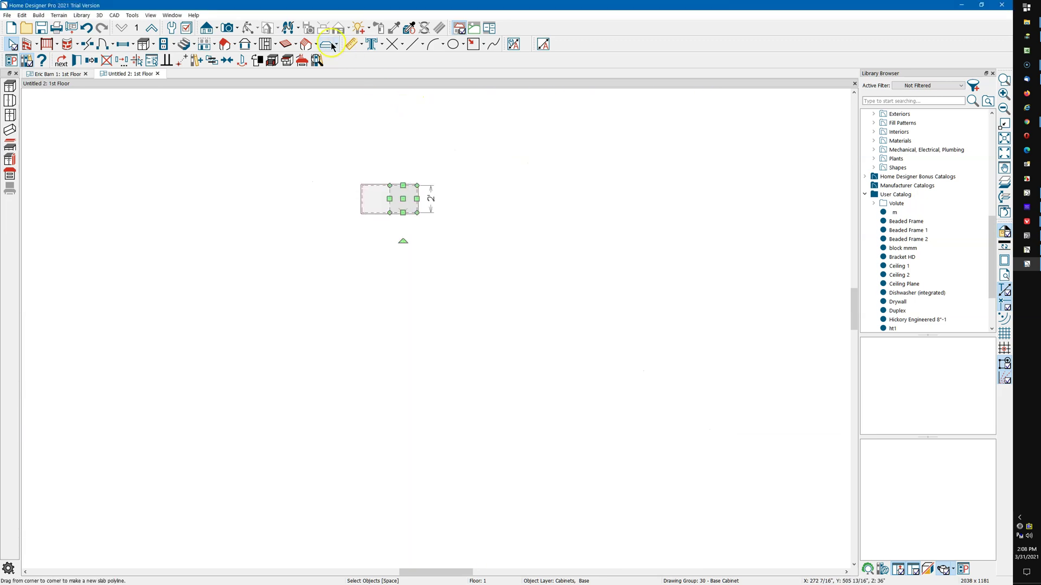
{"action": "left_click", "coordinate": [215, 31]}
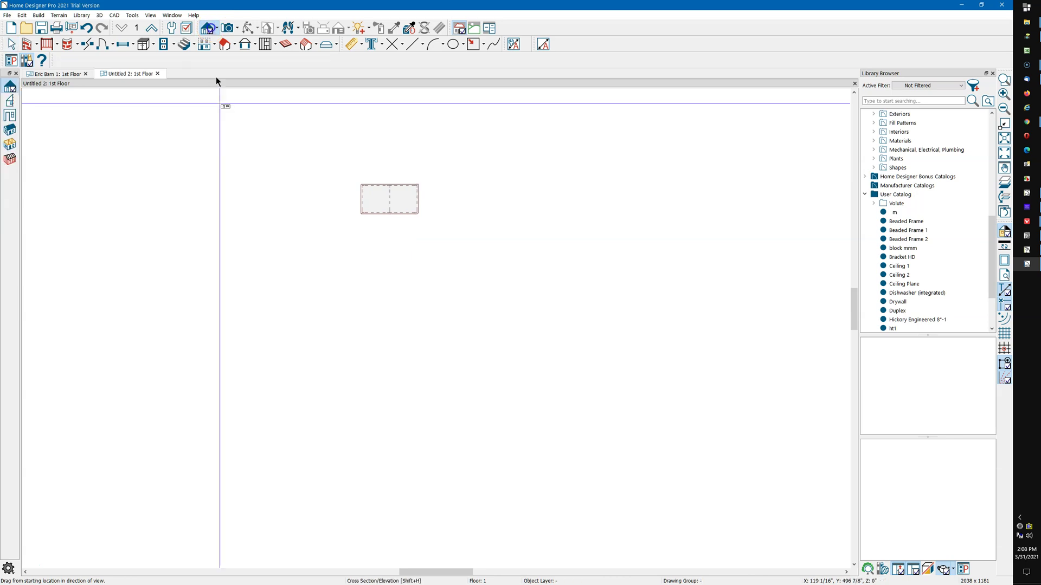
{"action": "left_click_drag", "start_coordinate": [383, 367], "coordinate": [384, 281]}
{"action": "scroll", "coordinate": [384, 281], "scroll_direction": "down", "scroll_amount": 3}
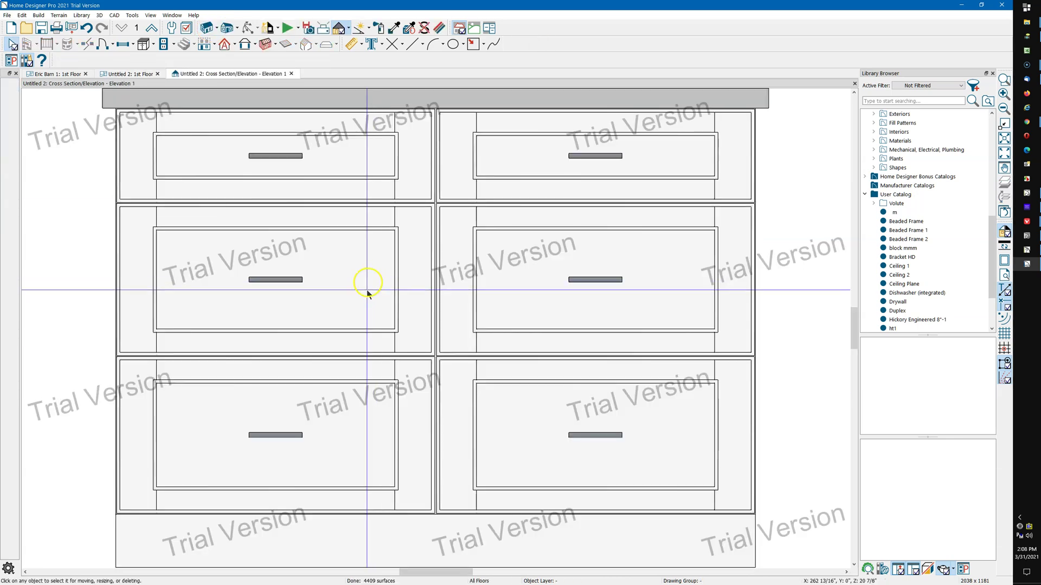
{"action": "scroll", "coordinate": [419, 259], "scroll_direction": "down", "scroll_amount": 2}
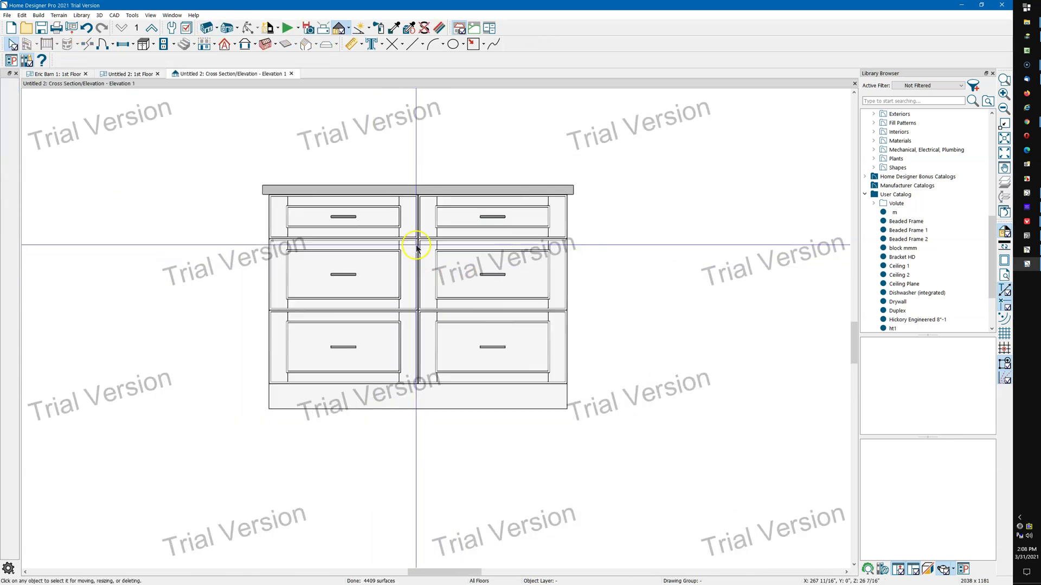
Step: Set the drawer style of the right cabinet's middle drawer to Beaded Frame 1 from the User Catalog
{"action": "left_click", "coordinate": [514, 264]}
{"action": "double_click", "coordinate": [514, 264]}
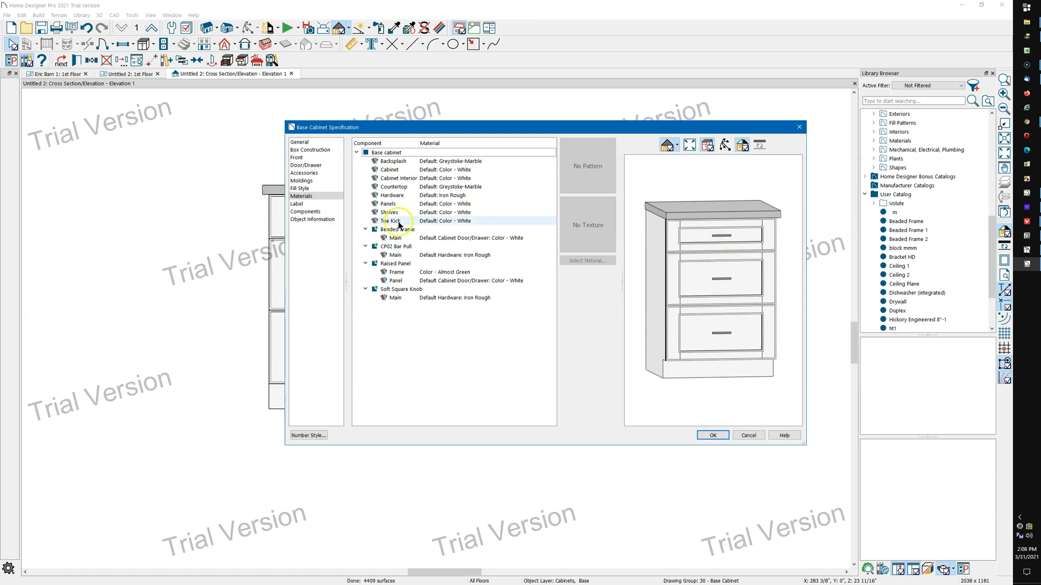
{"action": "left_click", "coordinate": [306, 165]}
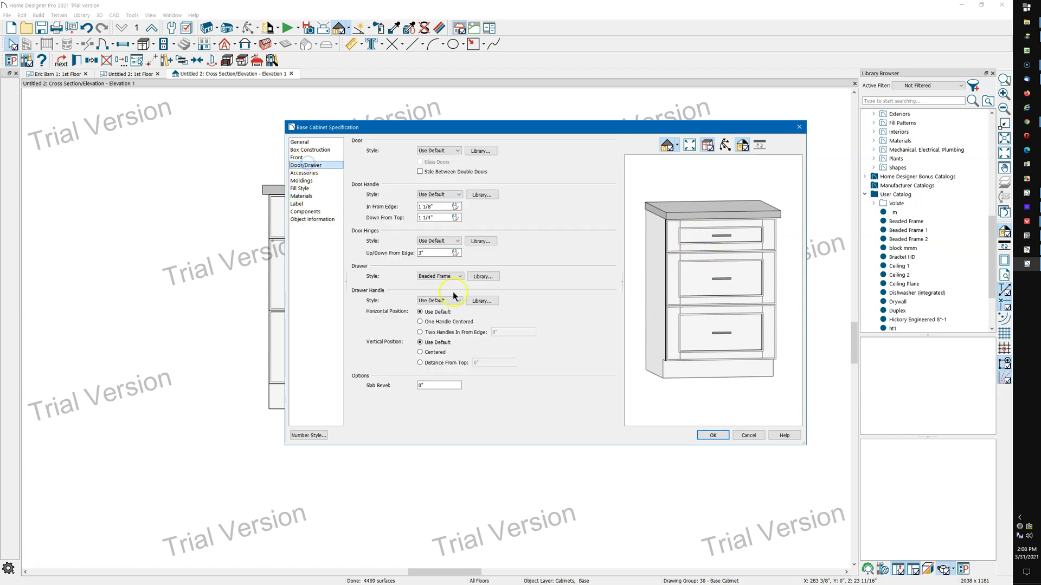
{"action": "left_click", "coordinate": [694, 282]}
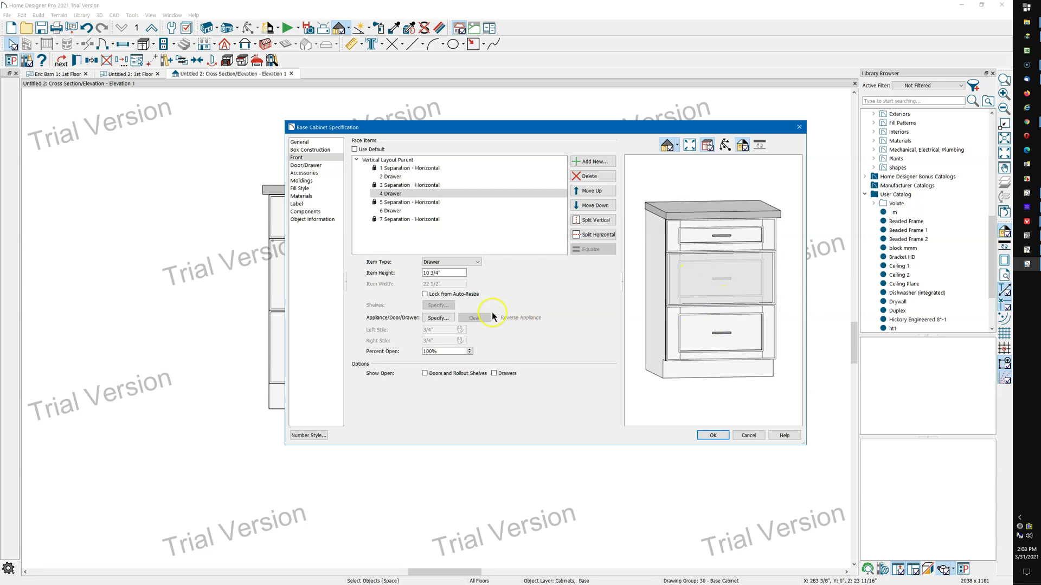
{"action": "left_click", "coordinate": [437, 318]}
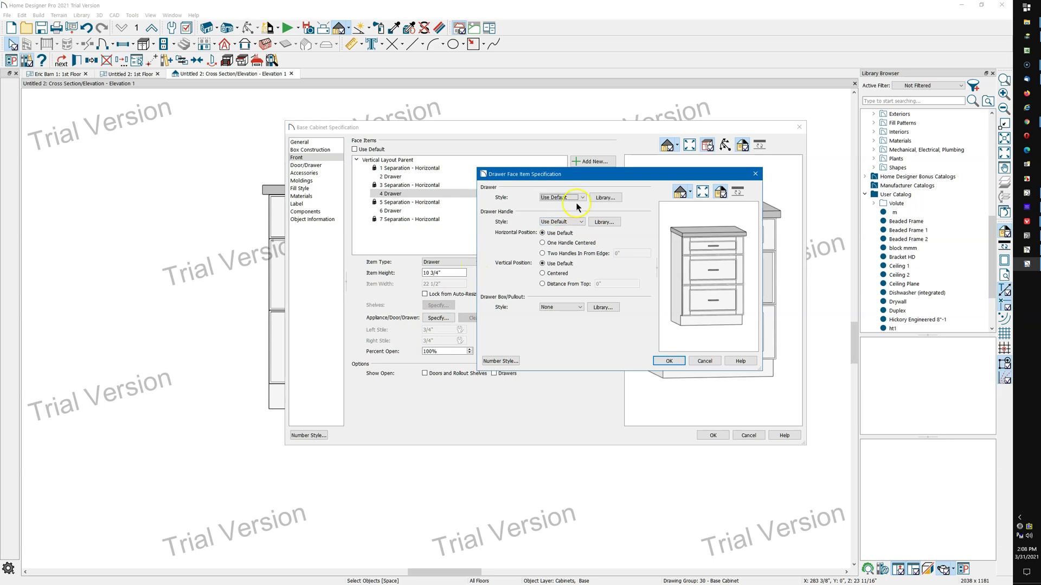
{"action": "left_click", "coordinate": [604, 199]}
{"action": "left_click", "coordinate": [466, 251]}
{"action": "double_click", "coordinate": [466, 252]}
{"action": "left_click", "coordinate": [468, 268]}
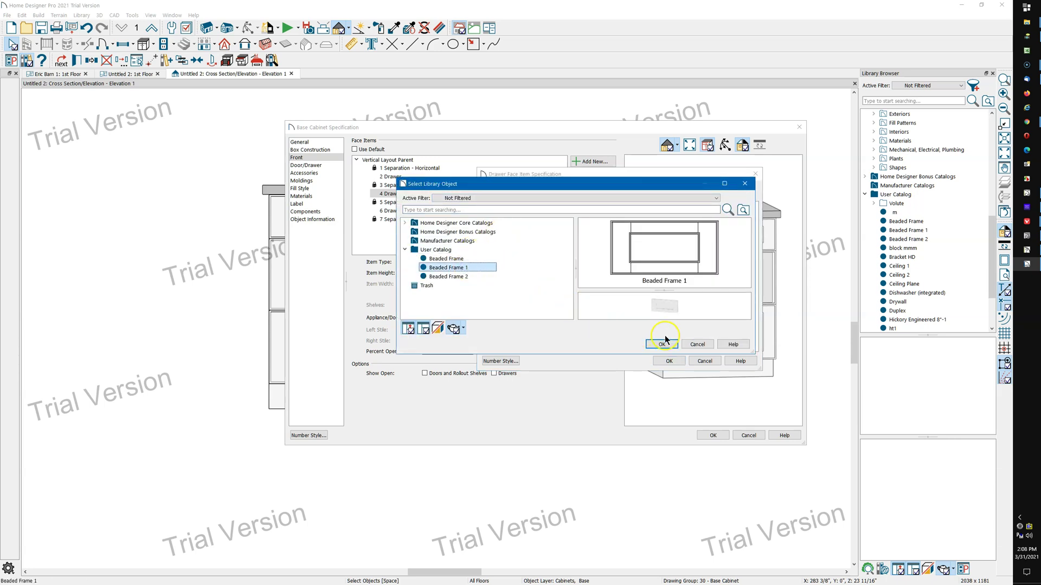
{"action": "left_click", "coordinate": [659, 345]}
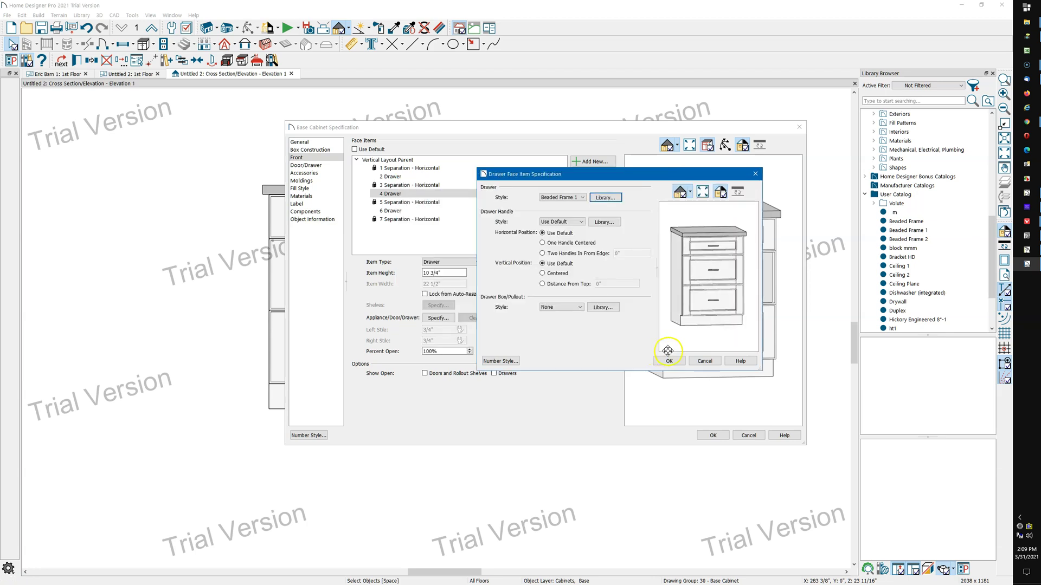
{"action": "left_click", "coordinate": [666, 361]}
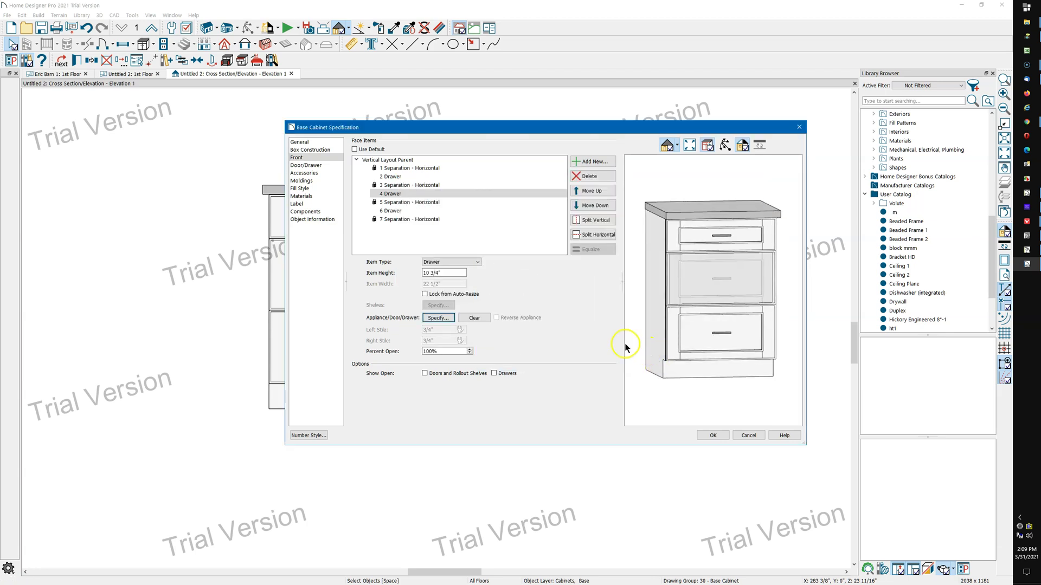
Step: Set the Main material of the Beaded Frame component to Color - Gulf from the Contrasts palette
{"action": "left_click", "coordinate": [318, 196]}
{"action": "left_click", "coordinate": [405, 231]}
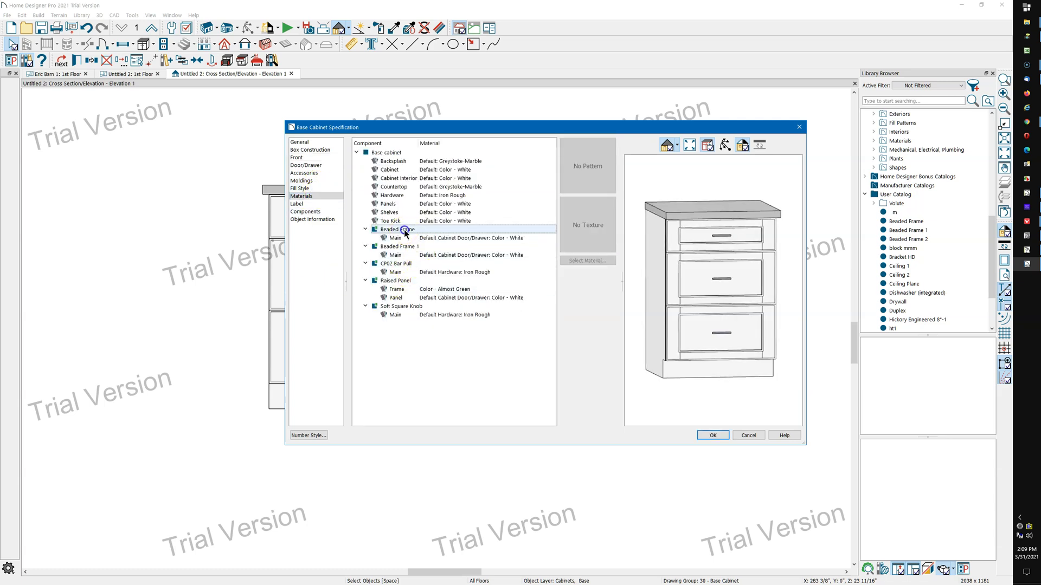
{"action": "left_click", "coordinate": [488, 240]}
{"action": "left_click", "coordinate": [602, 264]}
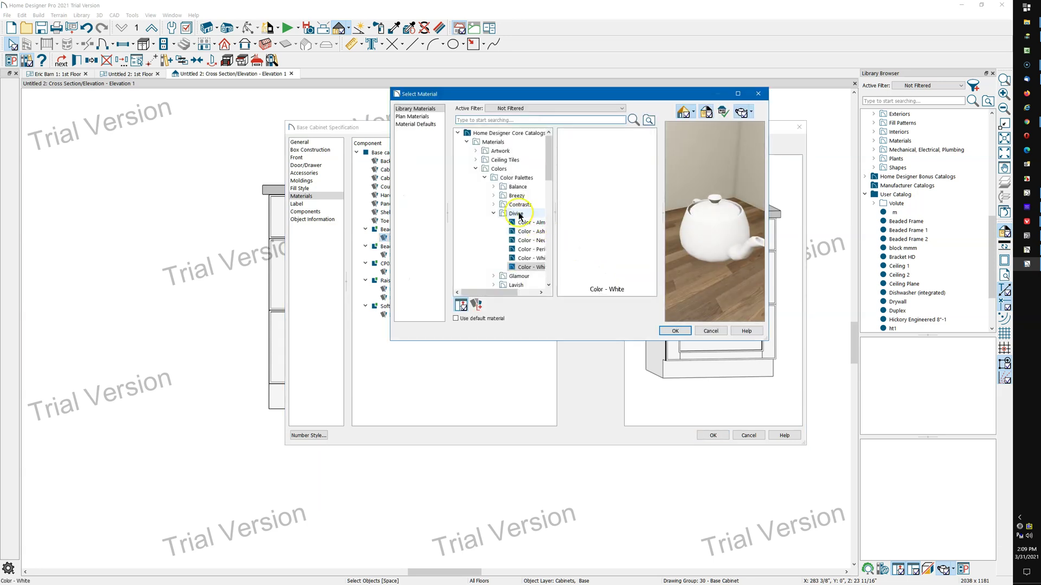
{"action": "left_click", "coordinate": [519, 204]}
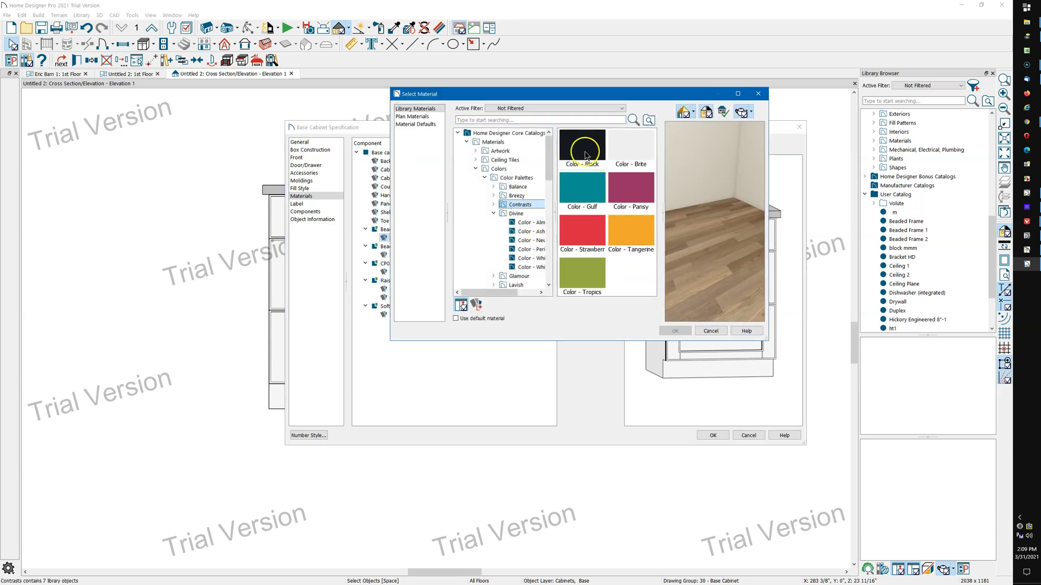
{"action": "left_click", "coordinate": [582, 187]}
{"action": "left_click", "coordinate": [675, 331]}
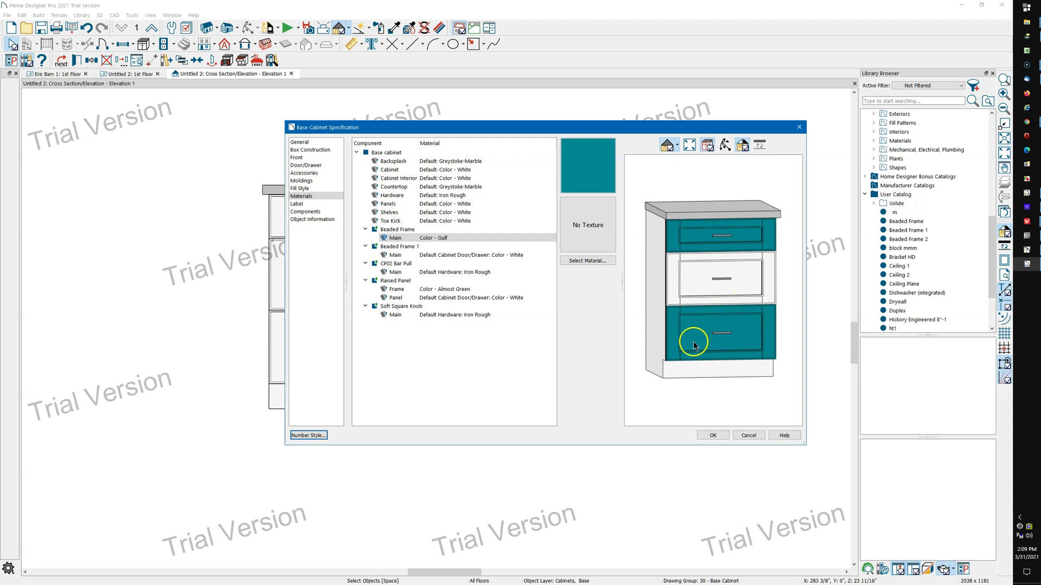
Step: Set the Main material of the middle drawer's Beaded Frame 1 component to Color - Pansy from the Contrasts palette
{"action": "left_click", "coordinate": [687, 282]}
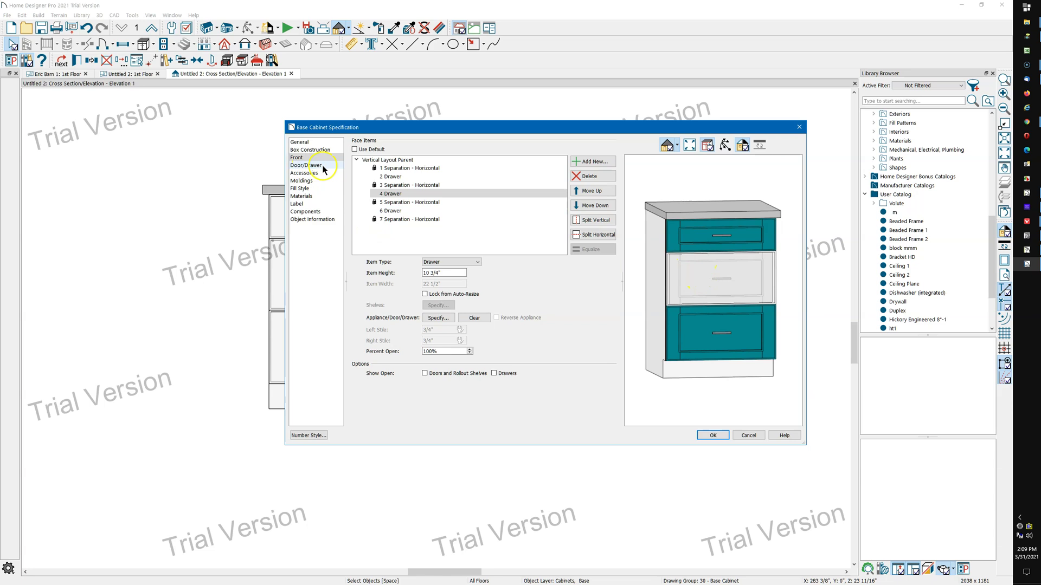
{"action": "left_click", "coordinate": [319, 196]}
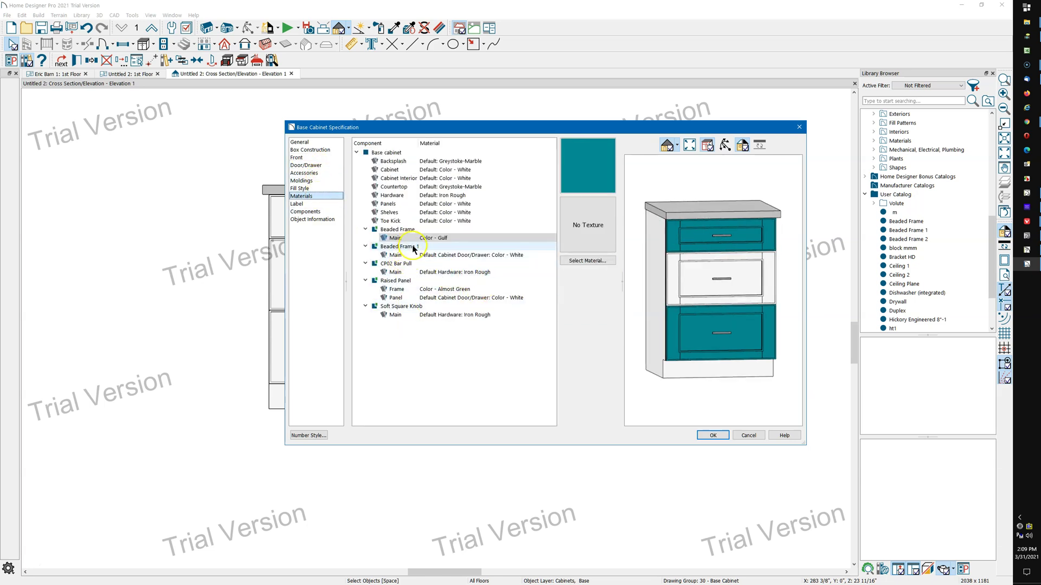
{"action": "left_click", "coordinate": [449, 255]}
{"action": "left_click", "coordinate": [583, 263]}
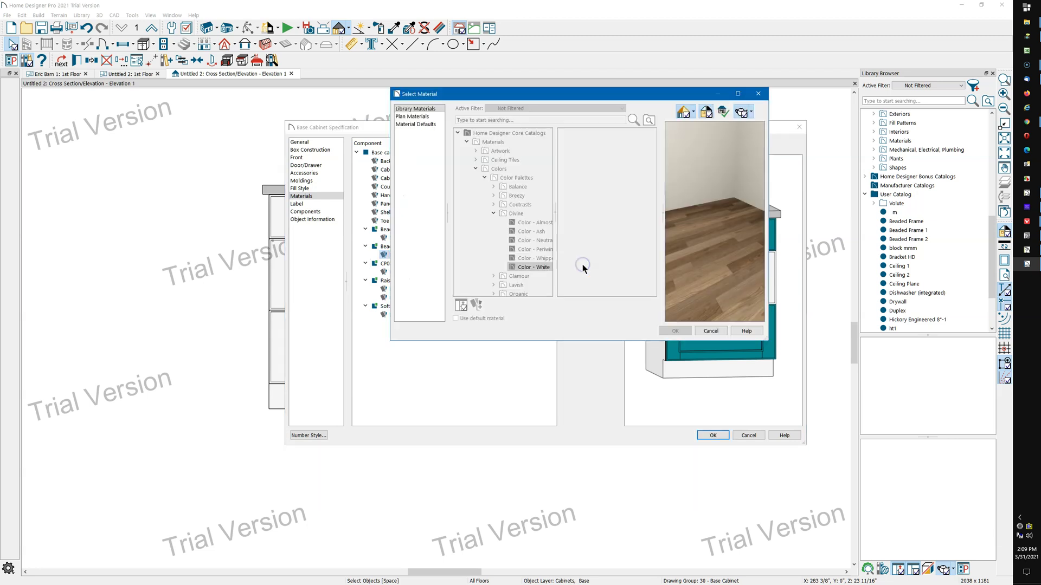
{"action": "left_click", "coordinate": [520, 205]}
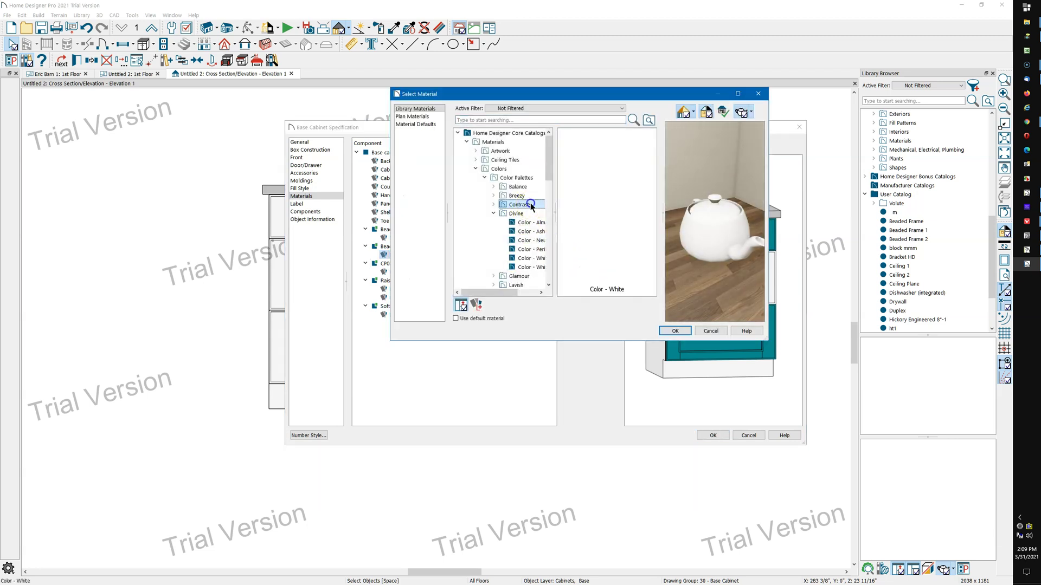
{"action": "left_click", "coordinate": [584, 202]}
{"action": "left_click", "coordinate": [631, 189]}
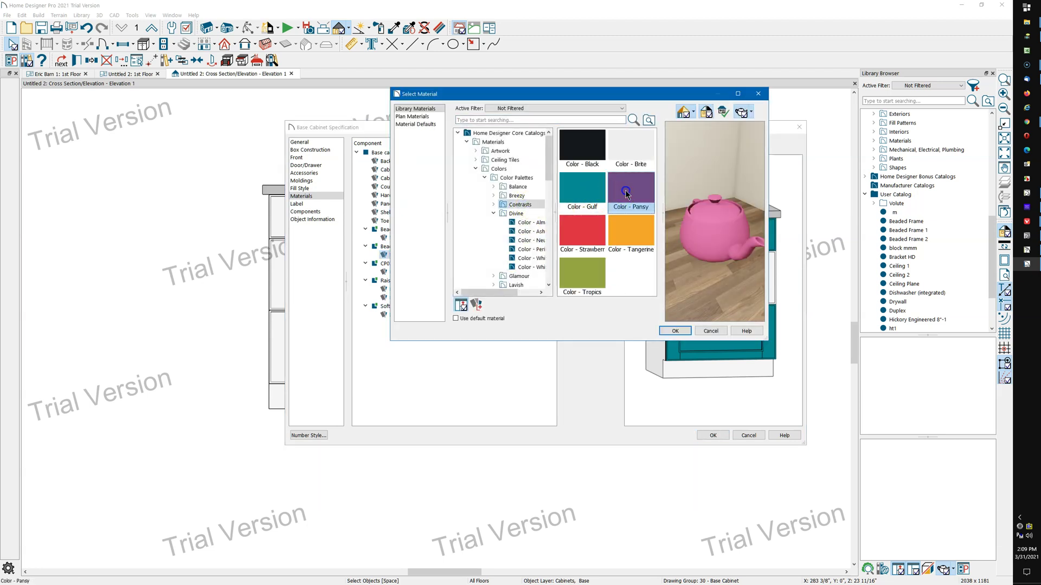
{"action": "left_click", "coordinate": [675, 331]}
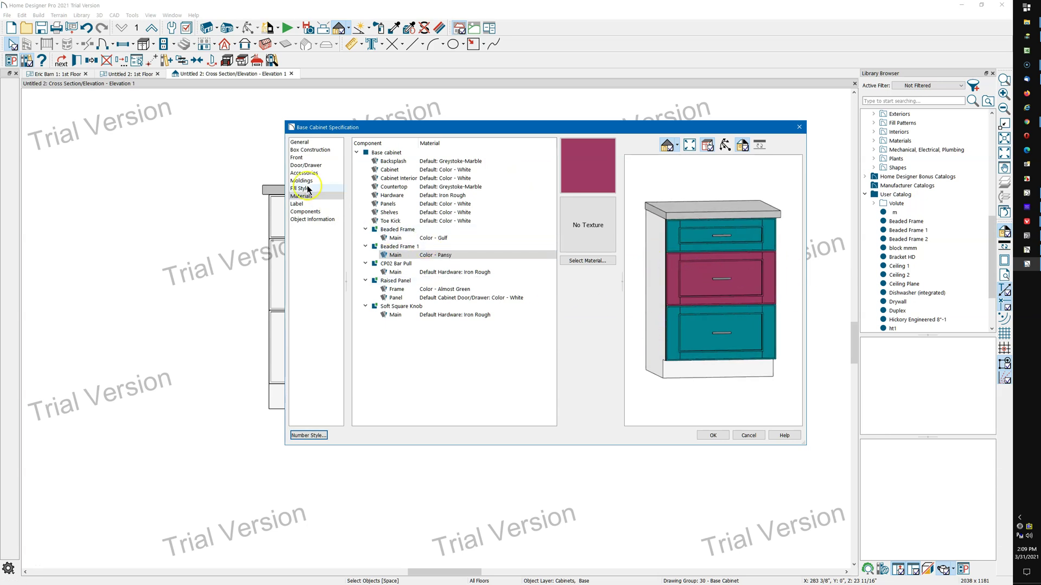
Step: Set the drawer style of the right cabinet's bottom drawer to Beaded Frame 2 from the User Catalog
{"action": "left_click", "coordinate": [321, 150]}
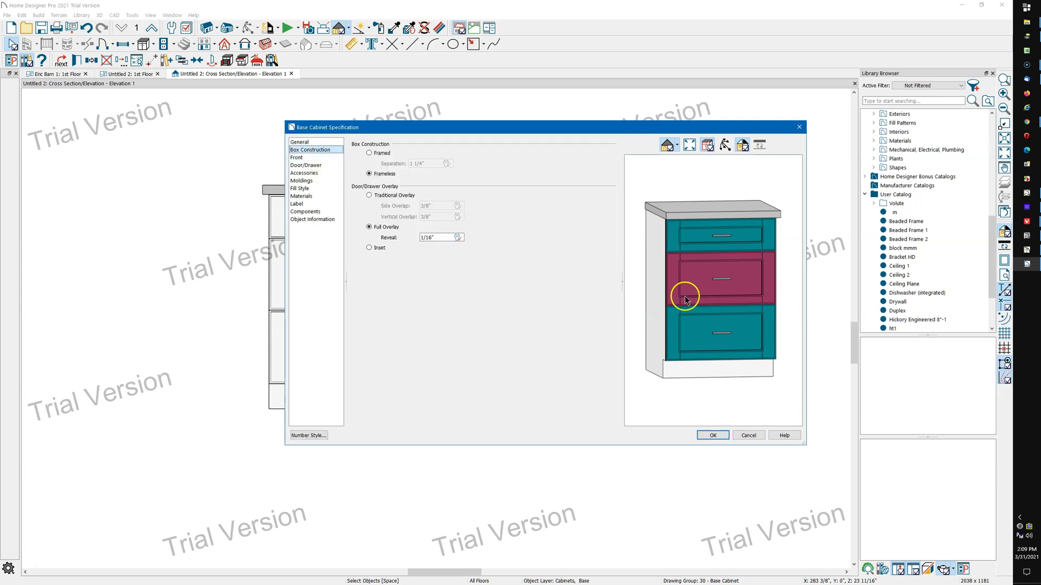
{"action": "left_click", "coordinate": [697, 327]}
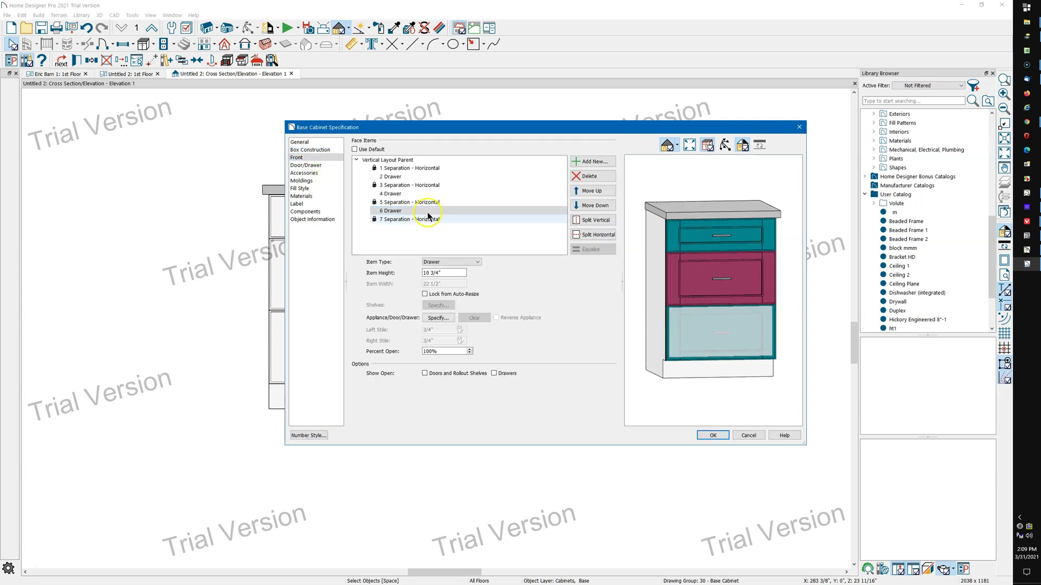
{"action": "left_click", "coordinate": [447, 319]}
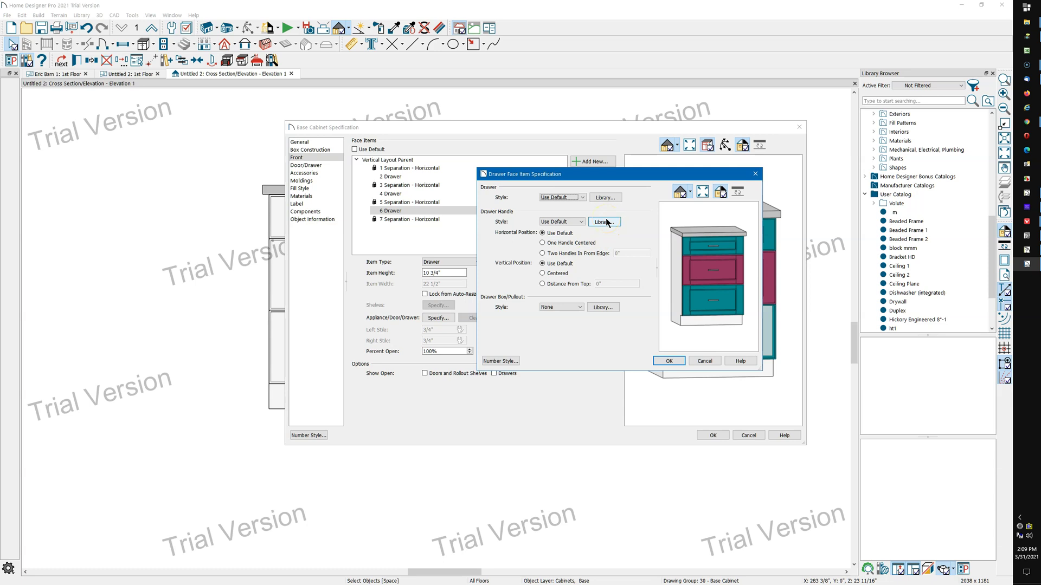
{"action": "left_click", "coordinate": [606, 198]}
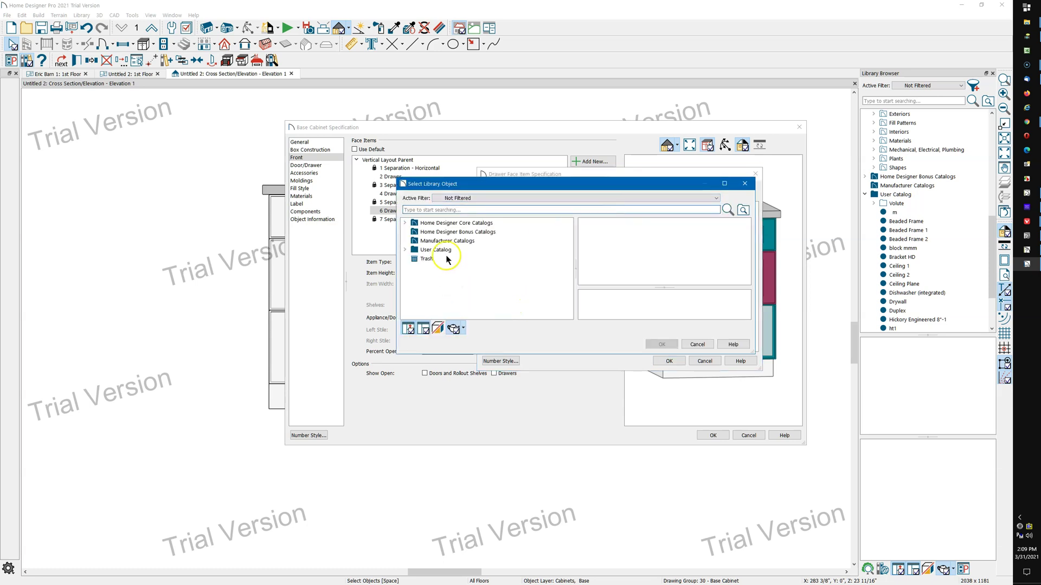
{"action": "double_click", "coordinate": [449, 252]}
{"action": "left_click", "coordinate": [472, 278]}
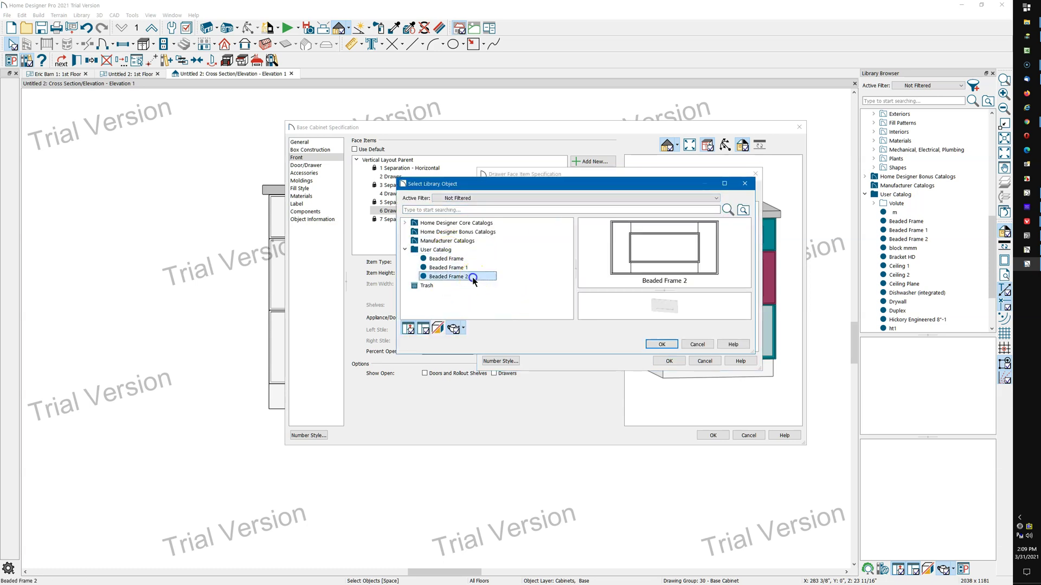
{"action": "left_click", "coordinate": [662, 344]}
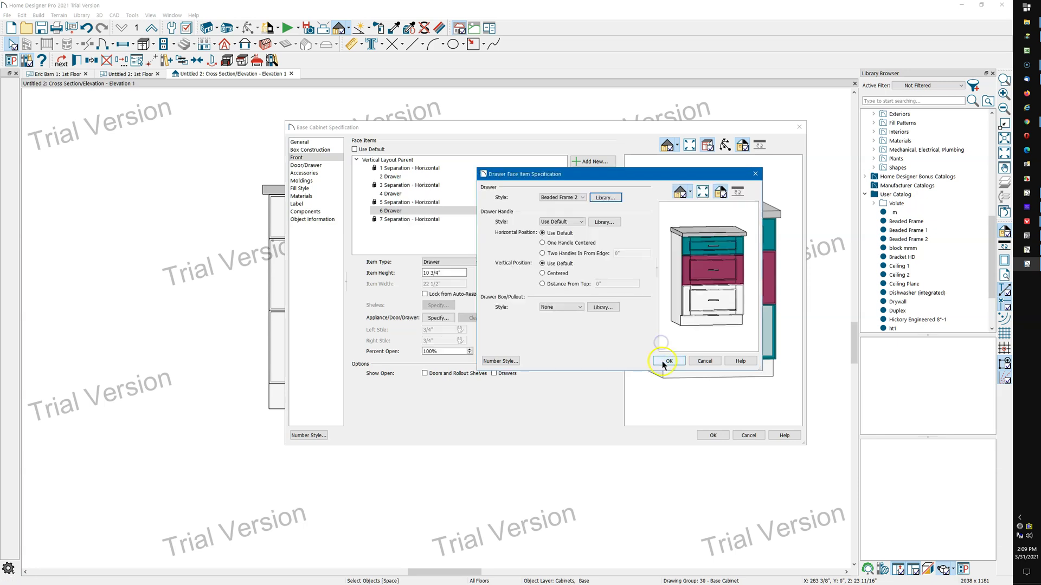
{"action": "left_click", "coordinate": [662, 362]}
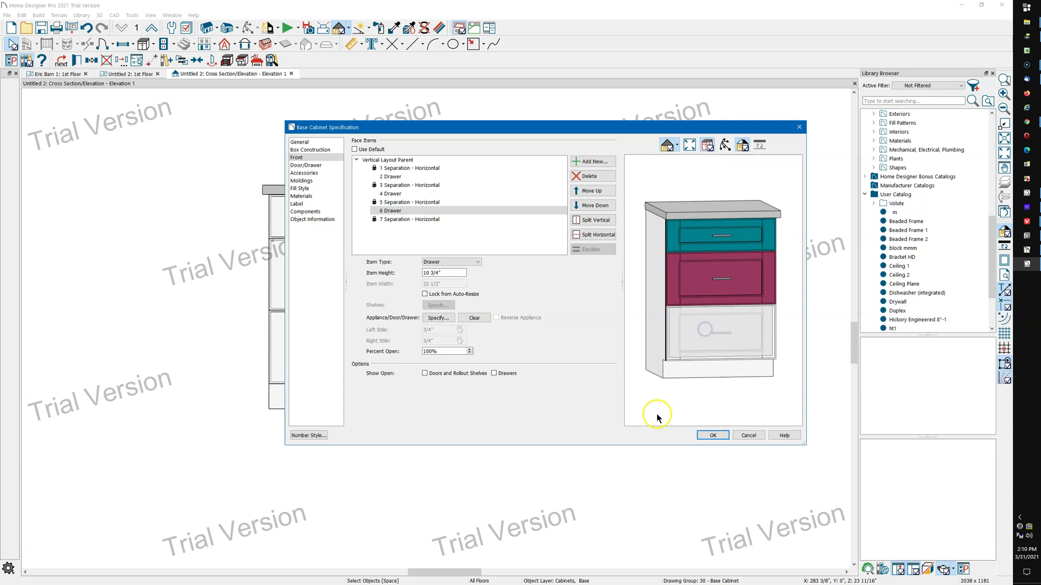
Step: Set the Main material of the Beaded Frame 2 component to Color - Strawberry from the Contrasts palette and accept the cabinet specification
{"action": "left_click", "coordinate": [314, 196]}
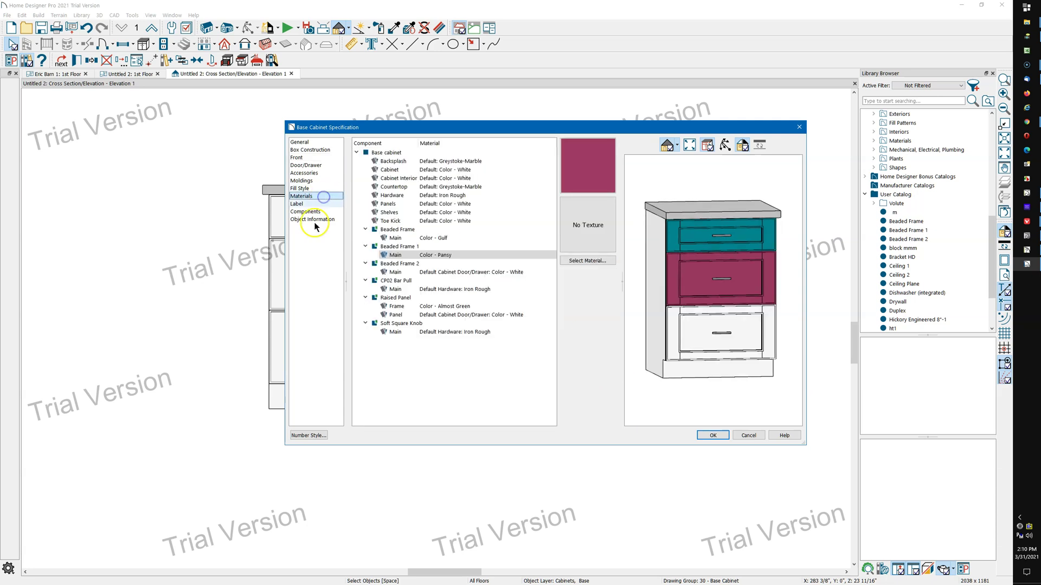
{"action": "left_click", "coordinate": [431, 264]}
{"action": "left_click", "coordinate": [471, 273]}
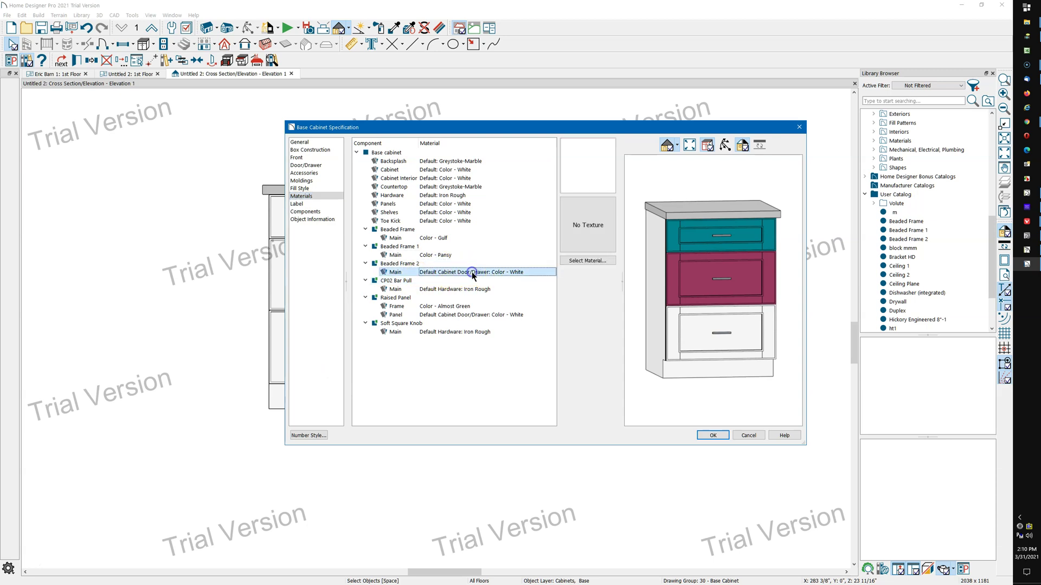
{"action": "left_click", "coordinate": [586, 261]}
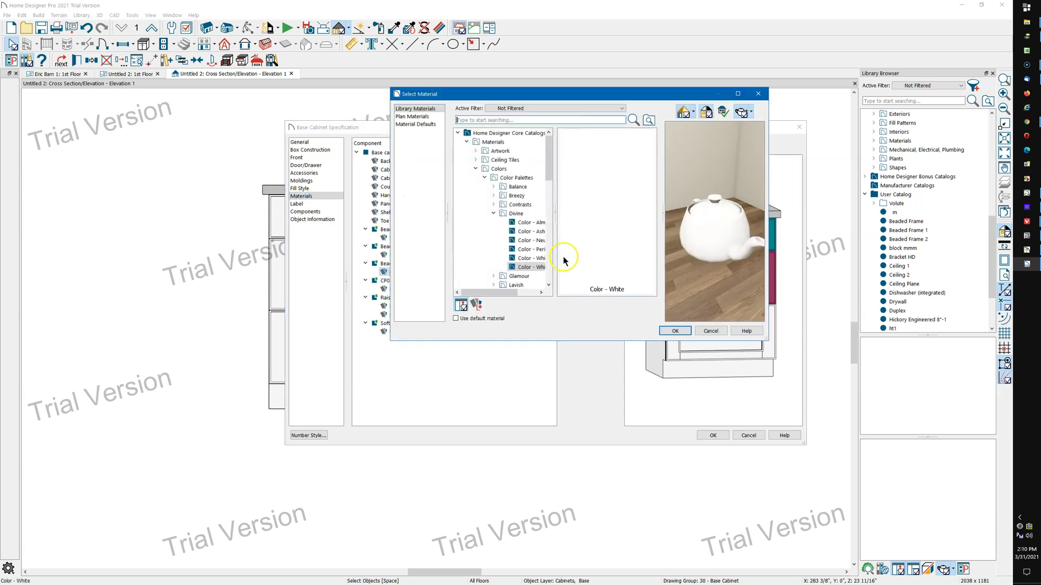
{"action": "left_click", "coordinate": [532, 213]}
{"action": "left_click", "coordinate": [520, 205]}
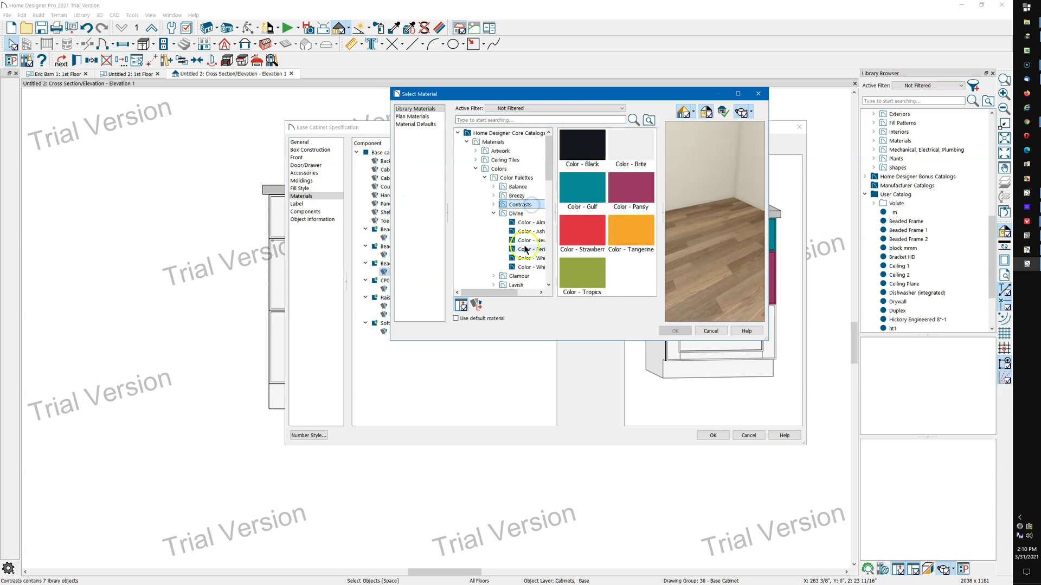
{"action": "left_click", "coordinate": [580, 240]}
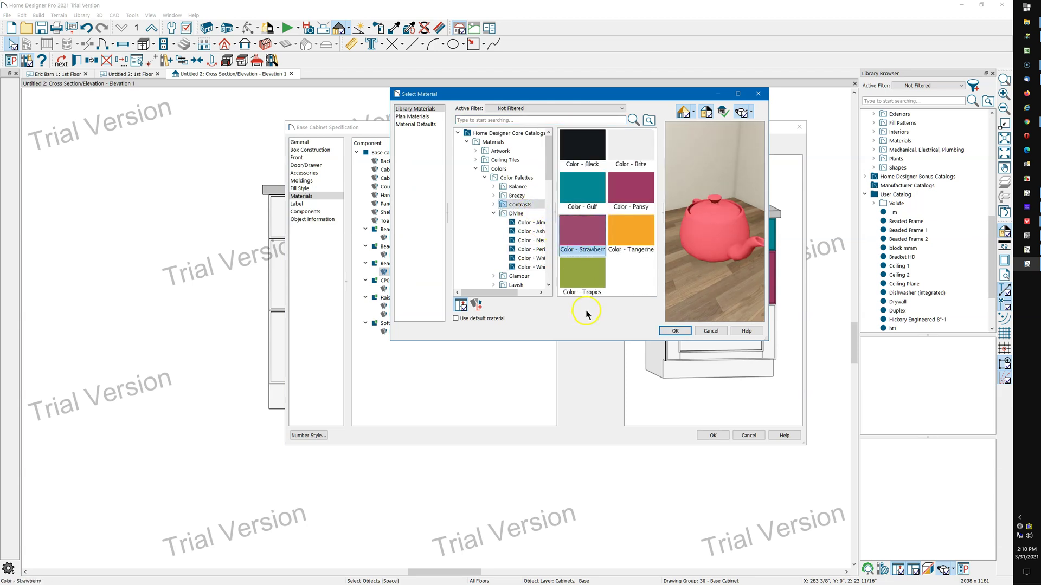
{"action": "left_click", "coordinate": [676, 331]}
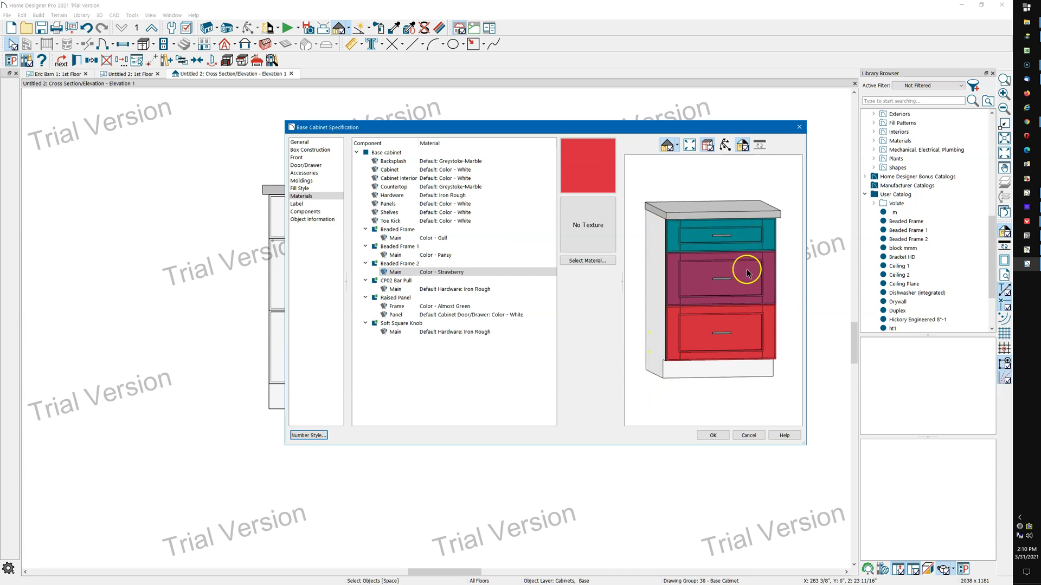
{"action": "left_click", "coordinate": [711, 435]}
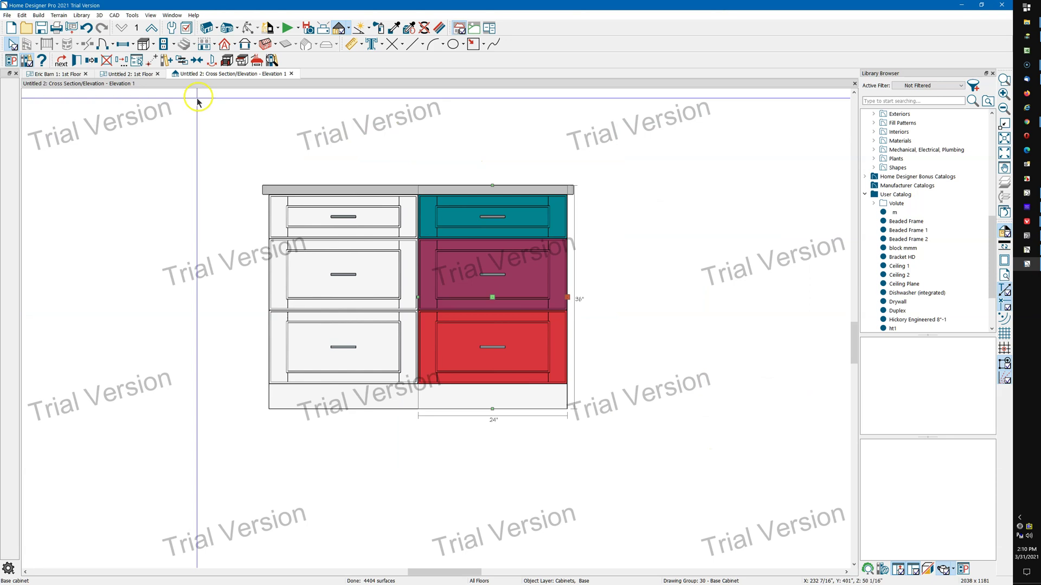
Step: In the Untitled 2 floor plan, place a third base cabinet against the right end of the existing two cabinets
{"action": "left_click", "coordinate": [120, 75]}
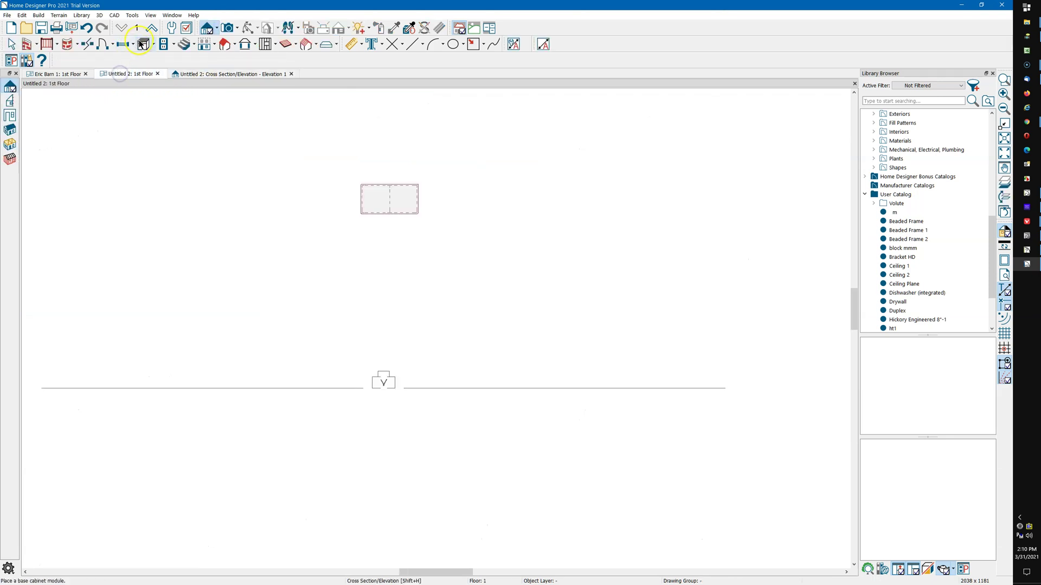
{"action": "left_click", "coordinate": [143, 44]}
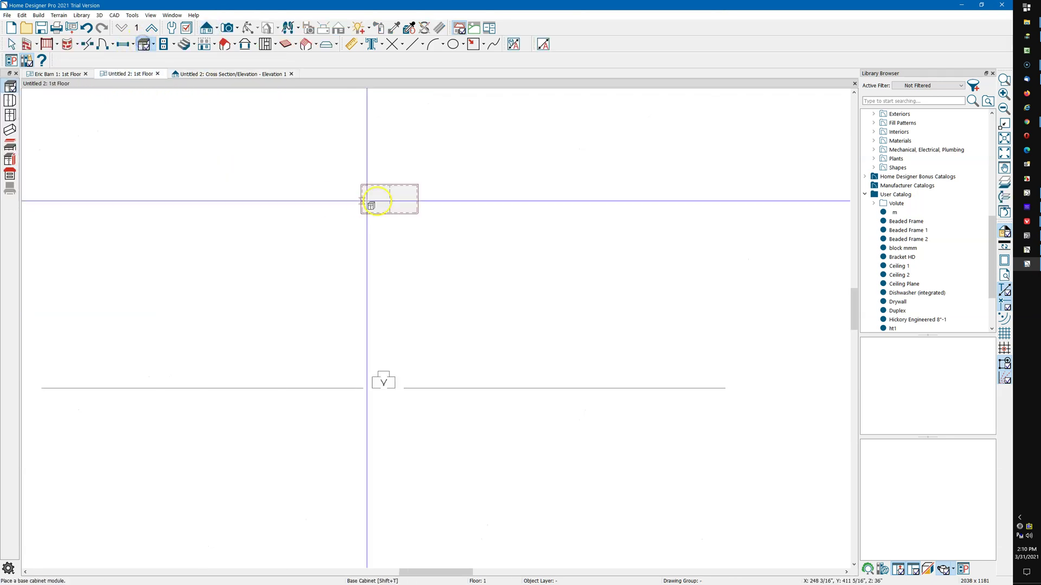
{"action": "left_click", "coordinate": [419, 200]}
{"action": "key", "text": "space"}
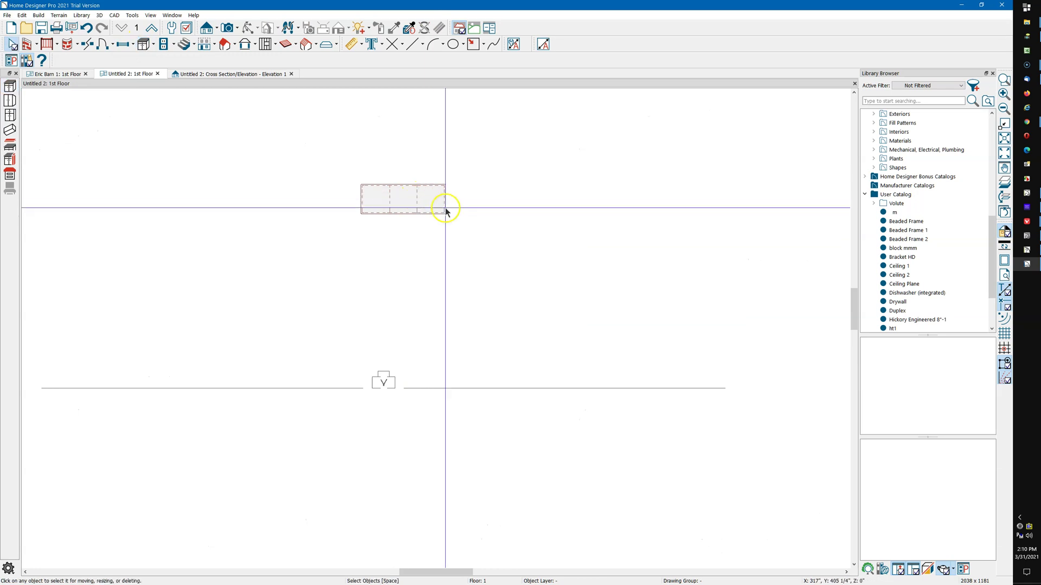
Step: Check which library panel the new cabinet's drawer style uses, and close its specification without changing anything
{"action": "left_click", "coordinate": [445, 208]}
{"action": "double_click", "coordinate": [445, 208]}
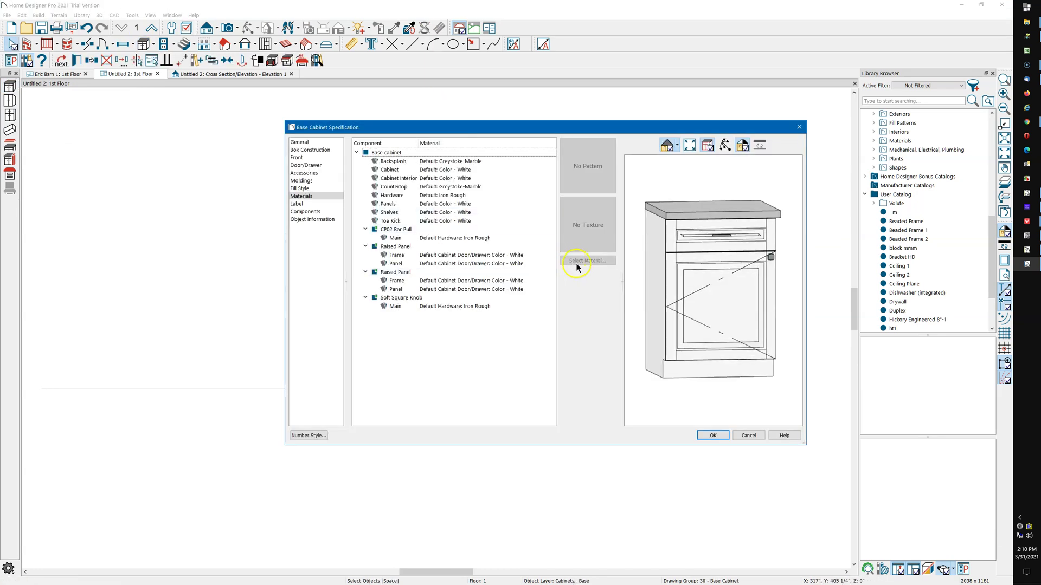
{"action": "left_click", "coordinate": [311, 166]}
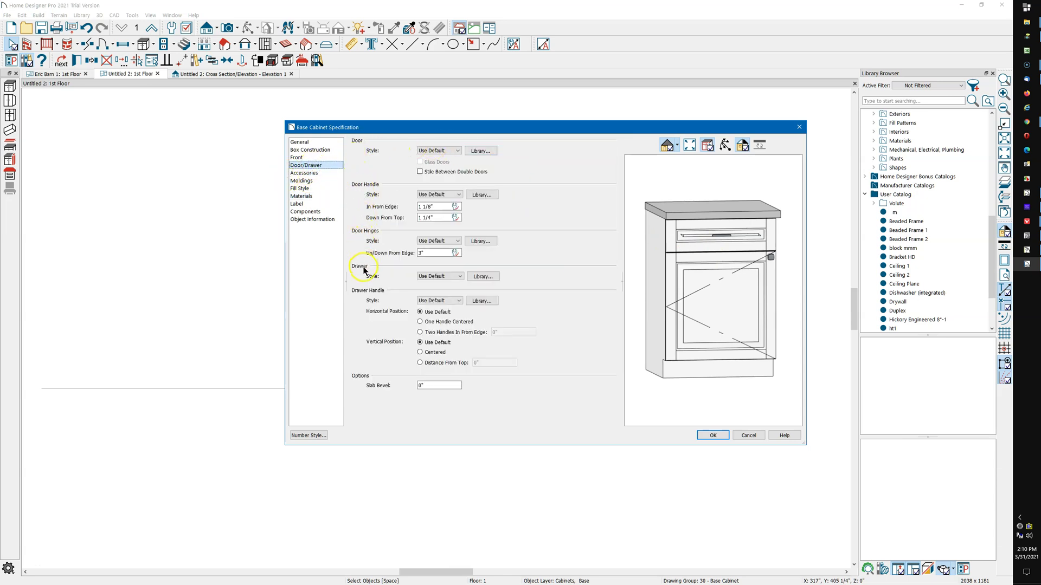
{"action": "left_click", "coordinate": [482, 277]}
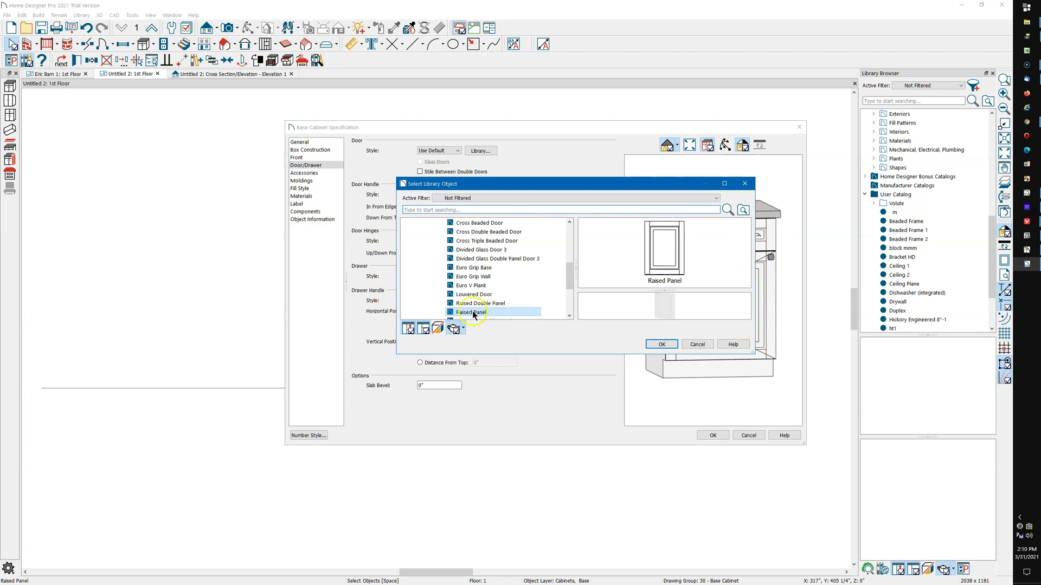
{"action": "scroll", "coordinate": [481, 271], "scroll_direction": "up", "scroll_amount": 10}
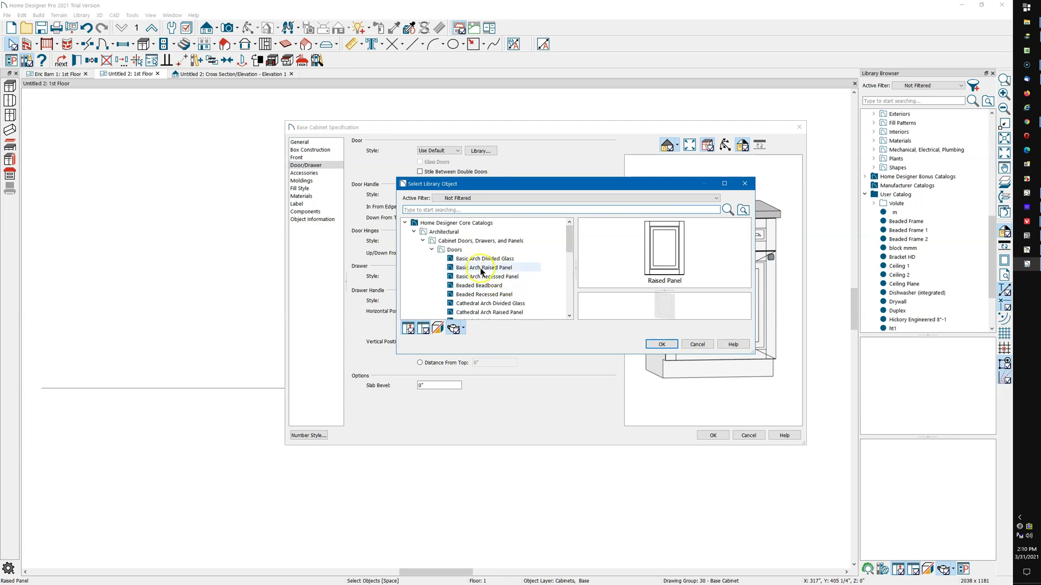
{"action": "scroll", "coordinate": [481, 271], "scroll_direction": "down", "scroll_amount": 10}
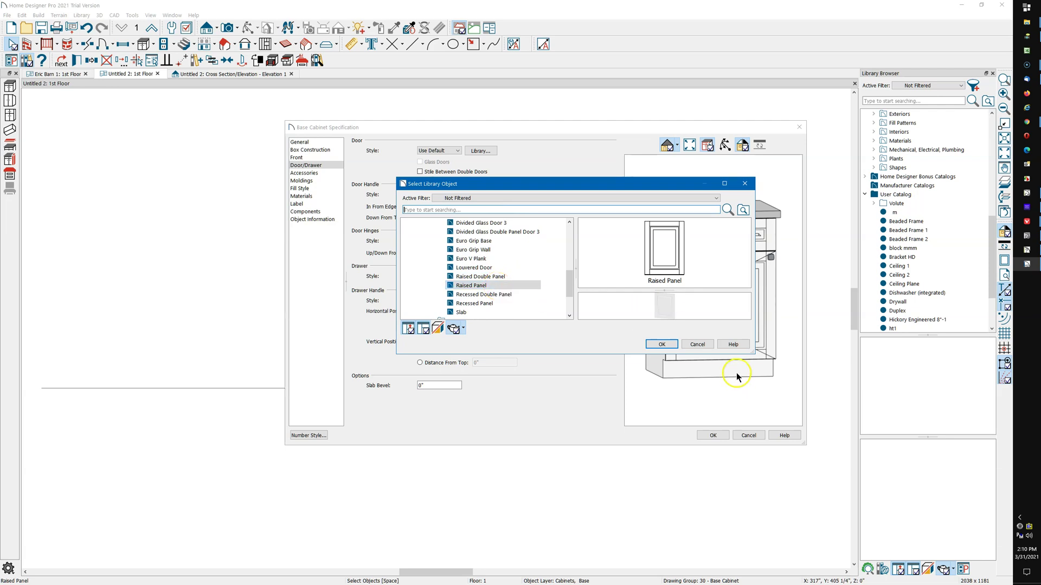
{"action": "left_click", "coordinate": [697, 346]}
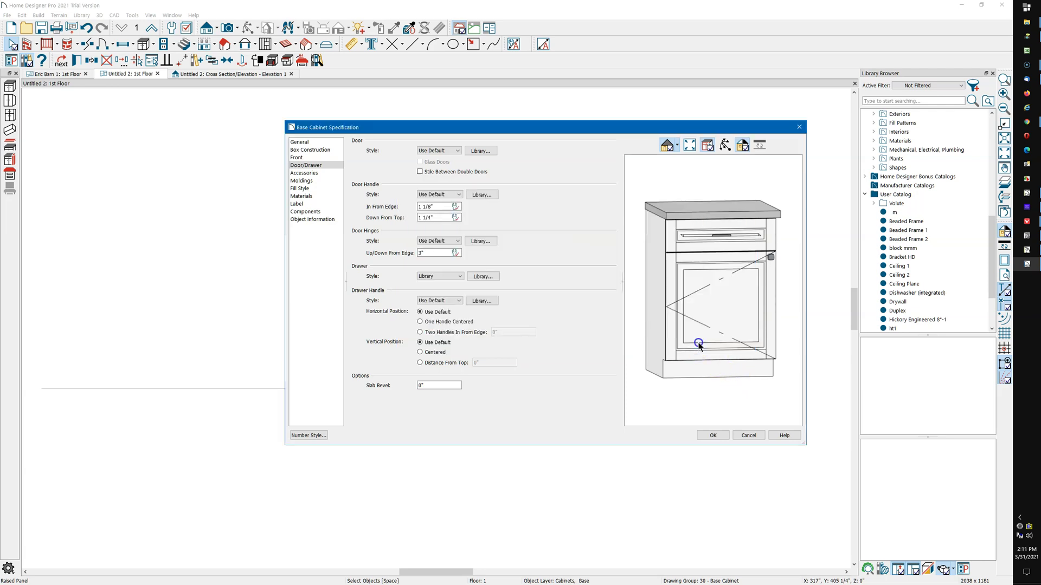
{"action": "left_click", "coordinate": [797, 127]}
Step: Copy the Raised Panel door from the Doors folder of the Home Designer Core Catalogs
{"action": "scroll", "coordinate": [913, 139], "scroll_direction": "up", "scroll_amount": 5}
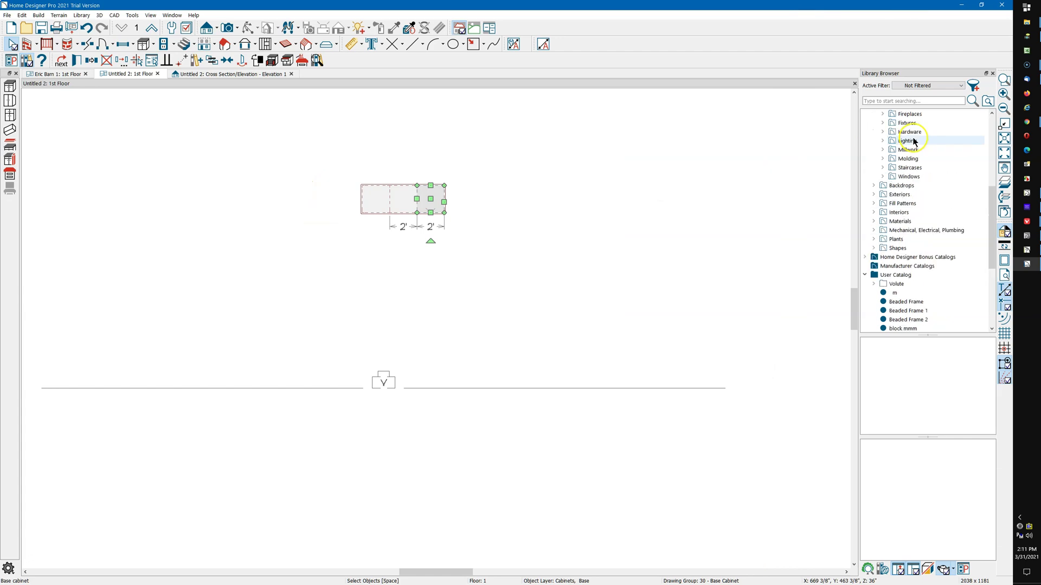
{"action": "left_click", "coordinate": [906, 169]}
{"action": "scroll", "coordinate": [906, 168], "scroll_direction": "up", "scroll_amount": 5}
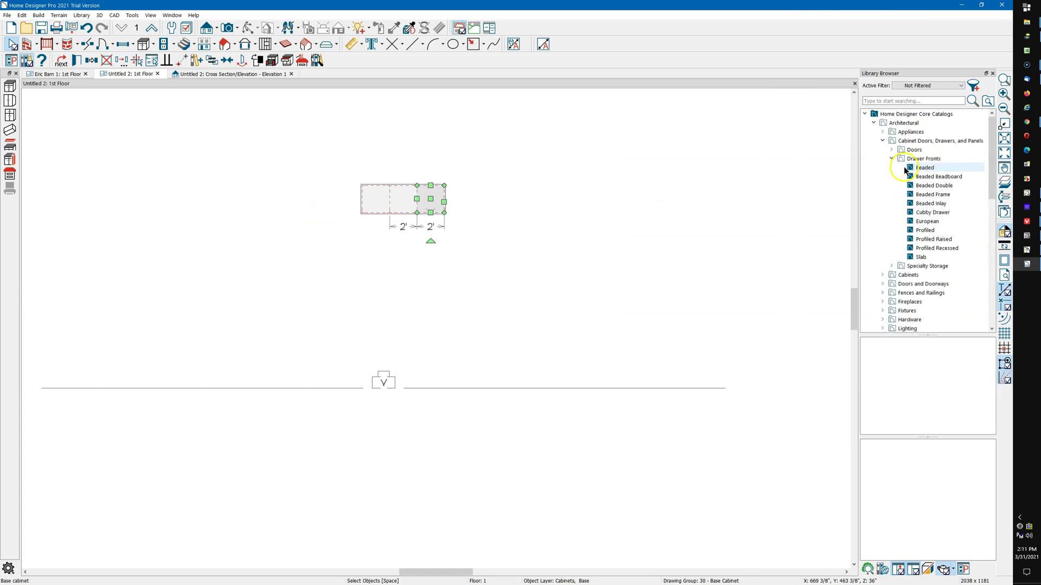
{"action": "left_click", "coordinate": [892, 149]}
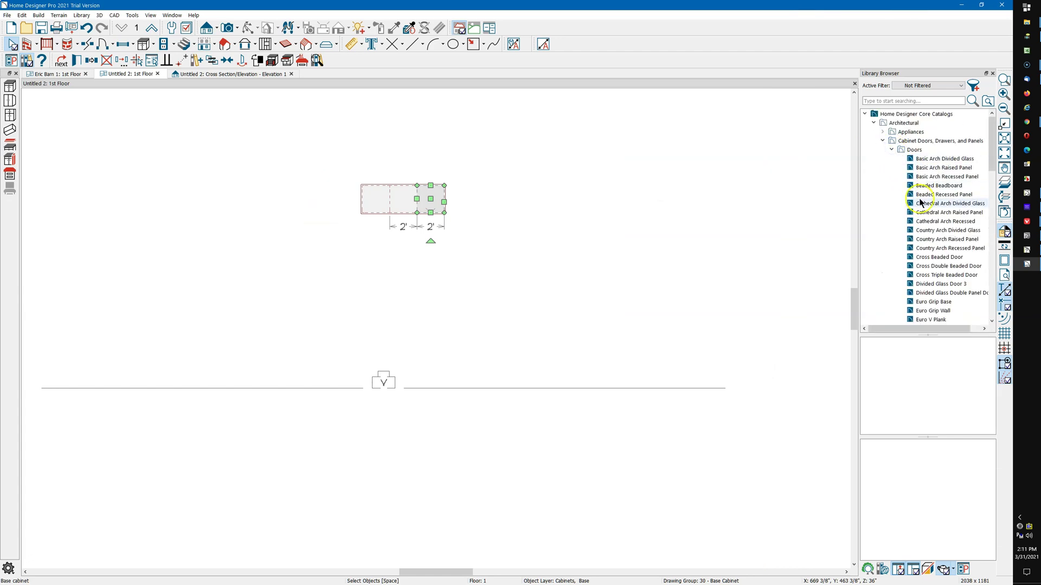
{"action": "scroll", "coordinate": [923, 205], "scroll_direction": "down", "scroll_amount": 1}
{"action": "scroll", "coordinate": [923, 206], "scroll_direction": "down", "scroll_amount": 1}
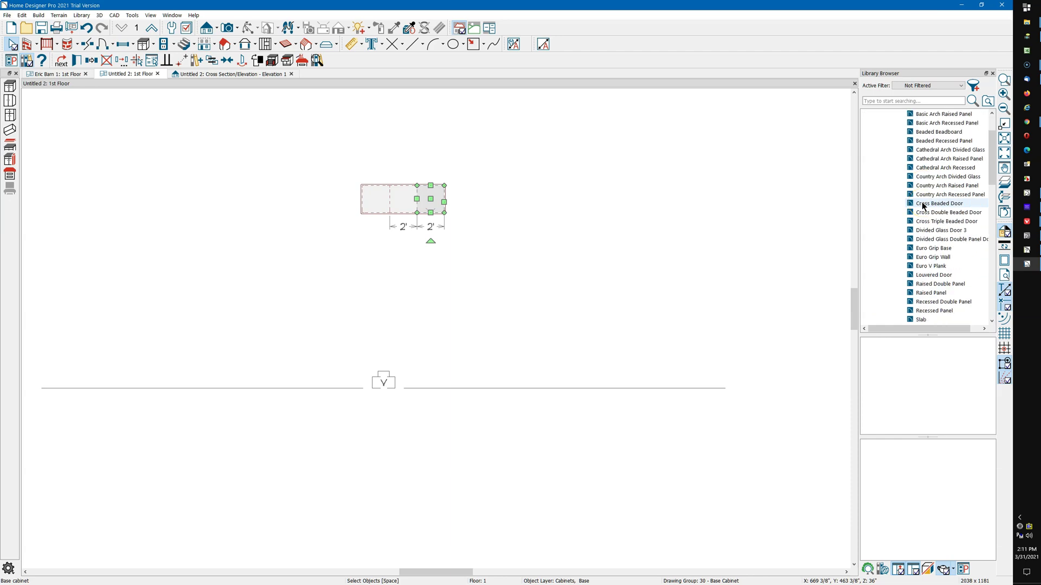
{"action": "left_click", "coordinate": [927, 293]}
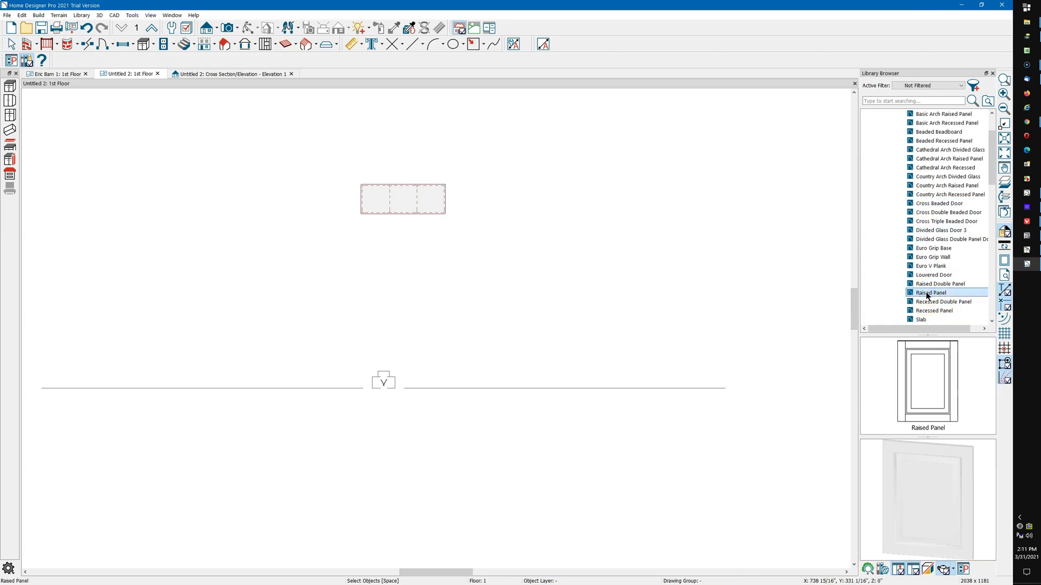
{"action": "right_click", "coordinate": [927, 295]}
{"action": "left_click", "coordinate": [945, 298]}
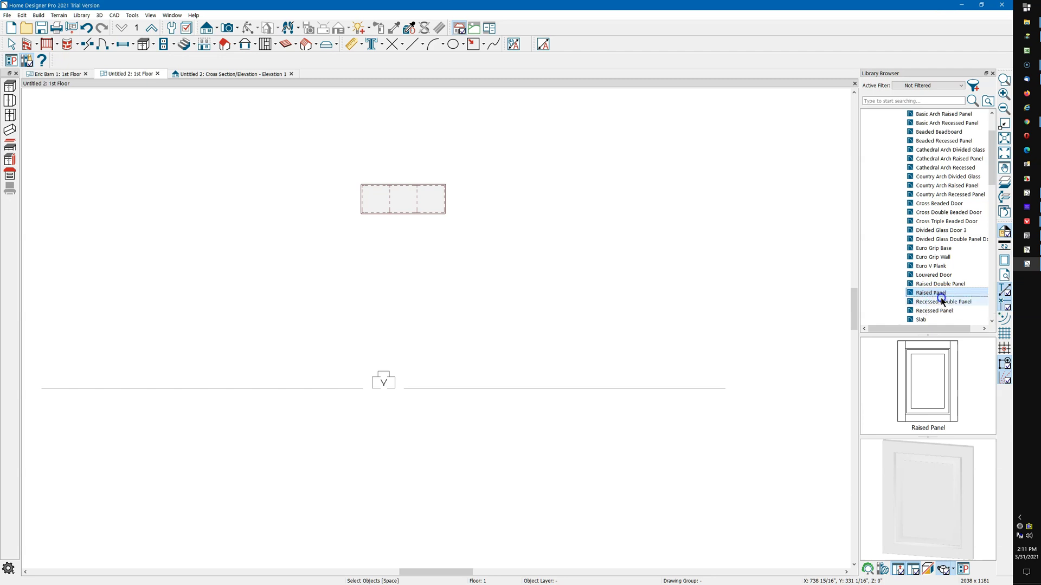
Step: Paste the copied Raised Panel door into the User Catalog
{"action": "scroll", "coordinate": [930, 255], "scroll_direction": "down", "scroll_amount": 4}
{"action": "scroll", "coordinate": [926, 239], "scroll_direction": "down", "scroll_amount": 4}
{"action": "scroll", "coordinate": [921, 239], "scroll_direction": "up", "scroll_amount": 4}
{"action": "scroll", "coordinate": [920, 239], "scroll_direction": "down", "scroll_amount": 4}
{"action": "scroll", "coordinate": [920, 239], "scroll_direction": "down", "scroll_amount": 6}
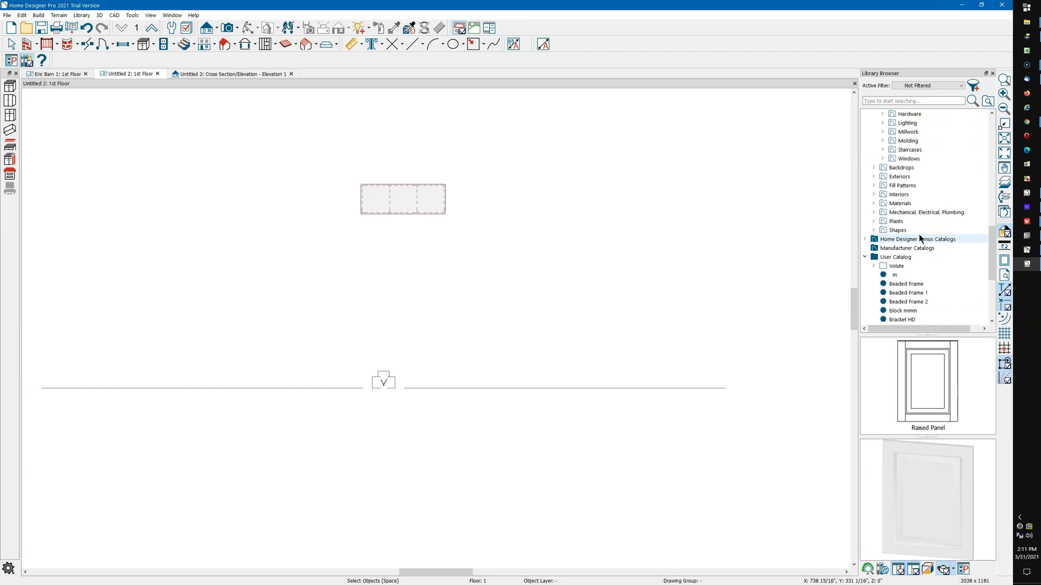
{"action": "left_click", "coordinate": [896, 258]}
{"action": "right_click", "coordinate": [896, 258]}
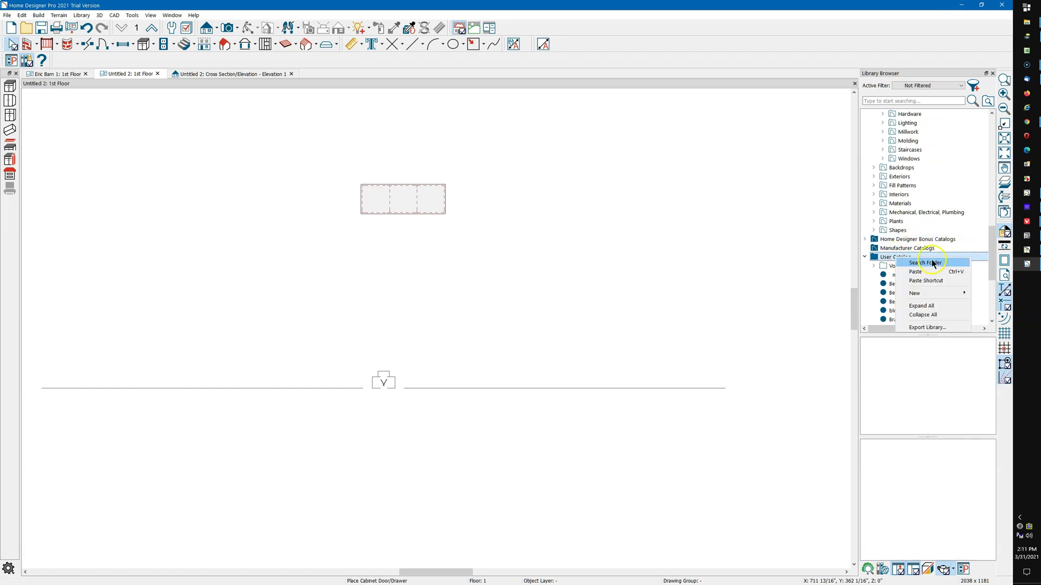
{"action": "left_click", "coordinate": [922, 271]}
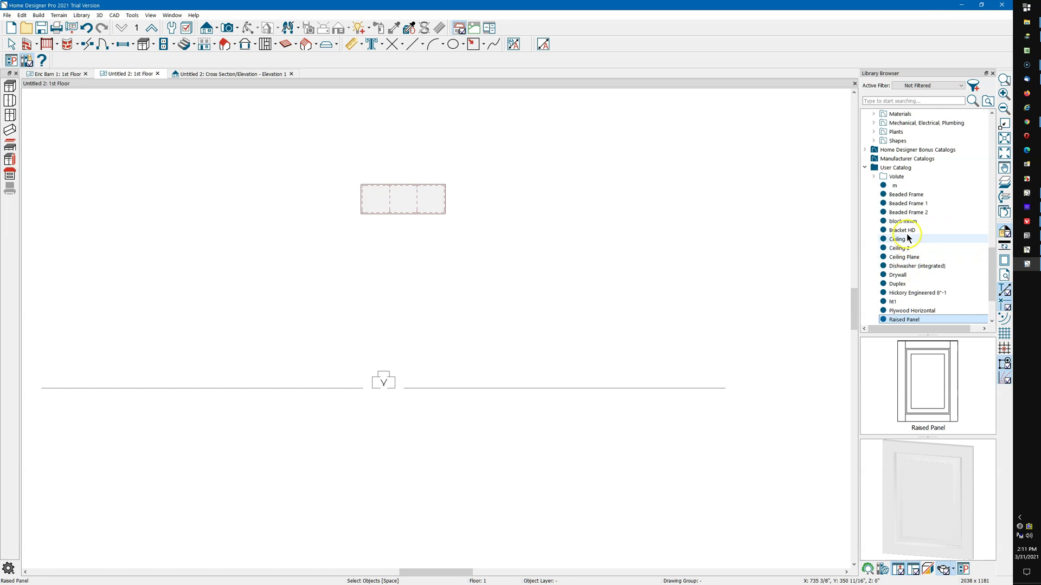
Step: Rename the Raised Panel copy in the User Catalog as Raised Panel a
{"action": "scroll", "coordinate": [906, 234], "scroll_direction": "down", "scroll_amount": 2}
{"action": "left_click", "coordinate": [930, 265]}
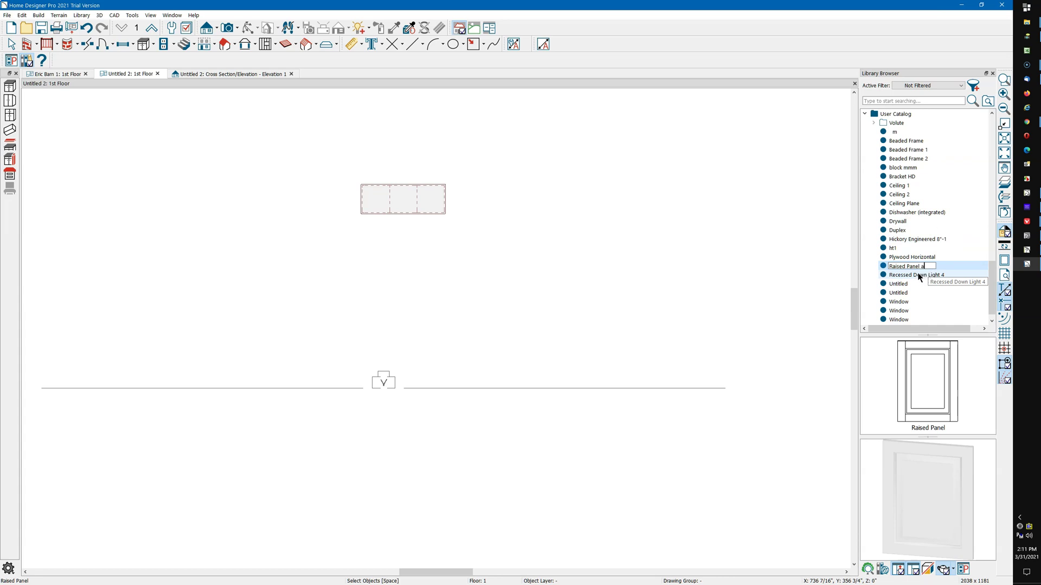
{"action": "key", "text": "Return"}
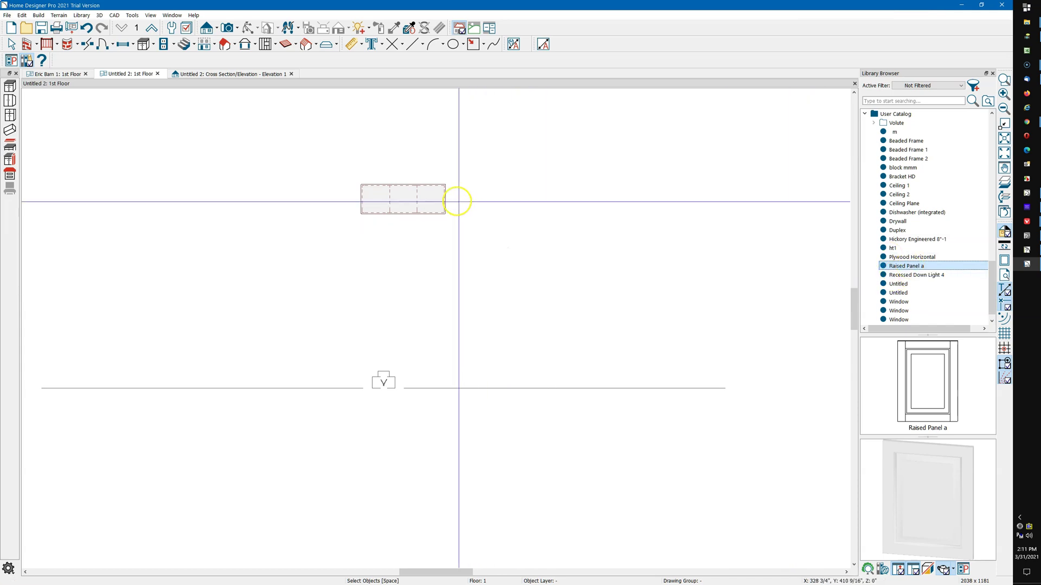
Step: Assign the Raised Panel a door from the User Catalog as the style of the rightmost base cabinet's door face item
{"action": "key", "text": "space"}
{"action": "double_click", "coordinate": [438, 206]}
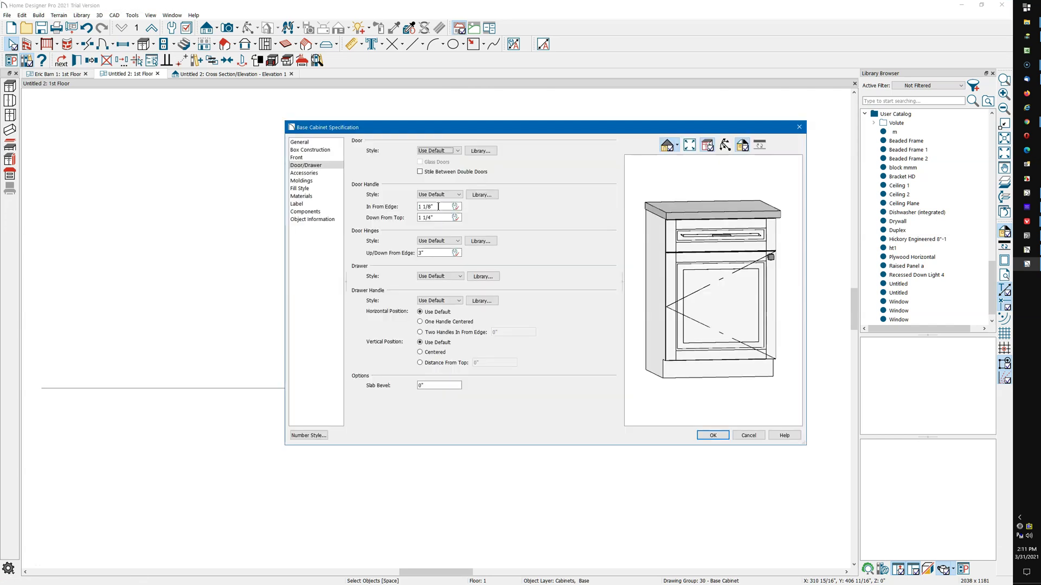
{"action": "left_click", "coordinate": [715, 279]}
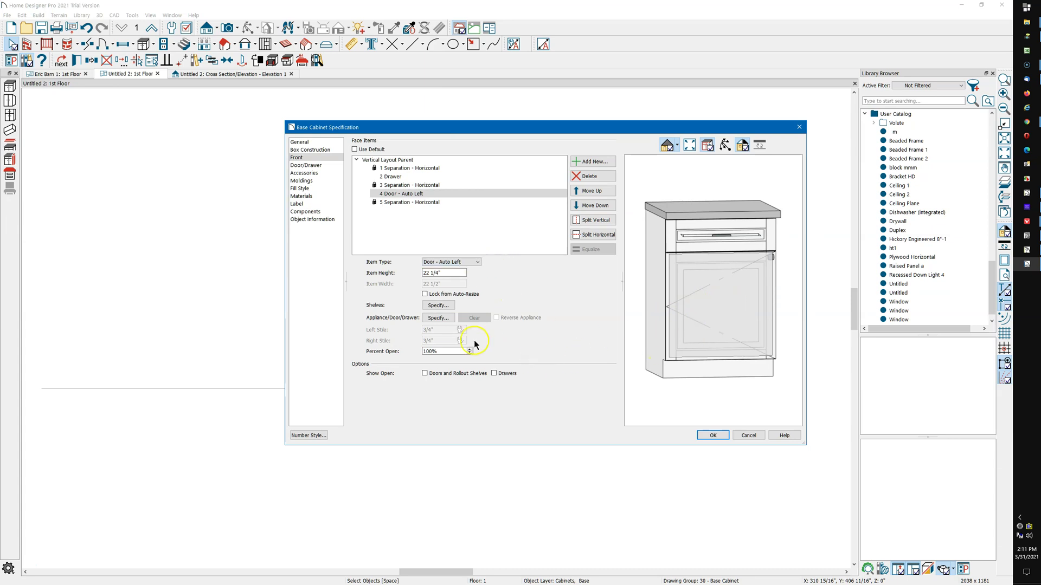
{"action": "left_click", "coordinate": [438, 319]}
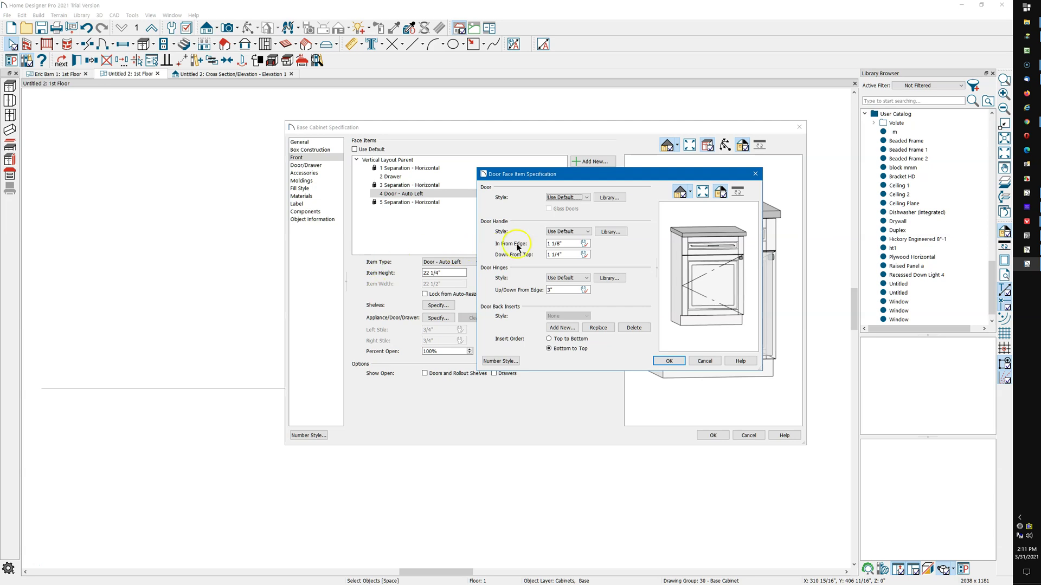
{"action": "left_click", "coordinate": [610, 197]}
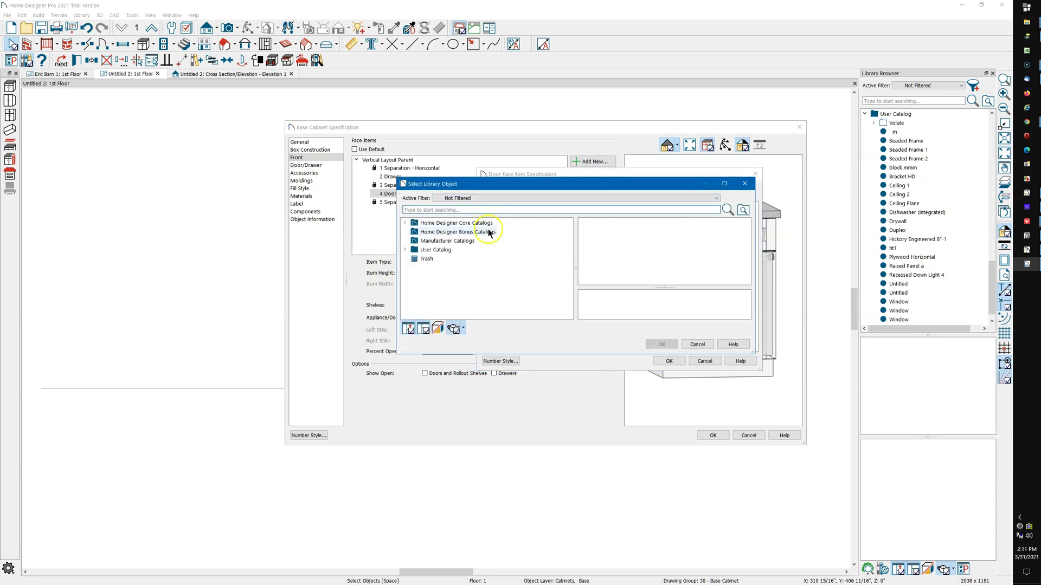
{"action": "double_click", "coordinate": [442, 249]}
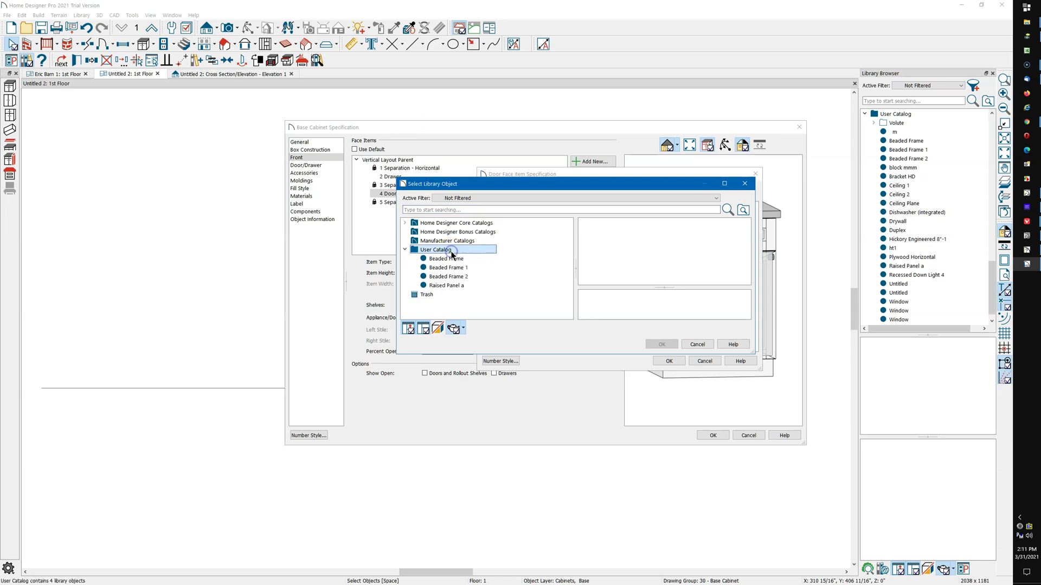
{"action": "left_click", "coordinate": [465, 285]}
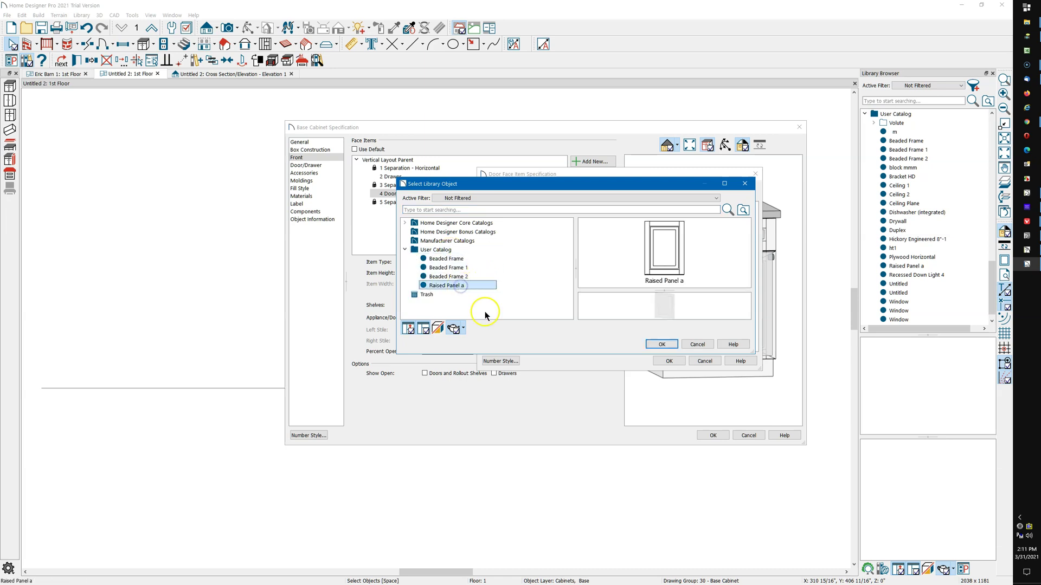
{"action": "left_click", "coordinate": [662, 345]}
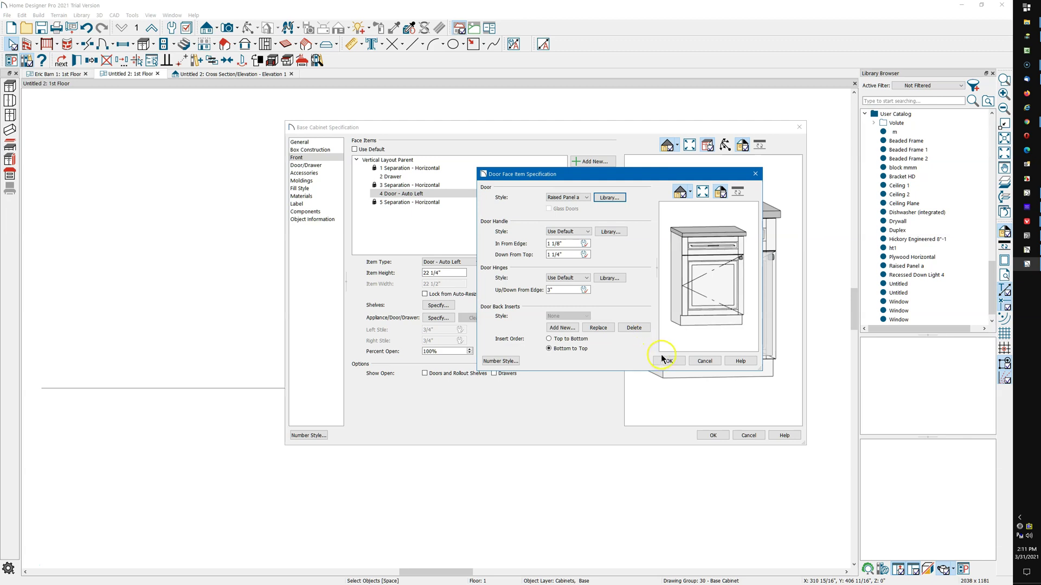
{"action": "left_click", "coordinate": [664, 362]}
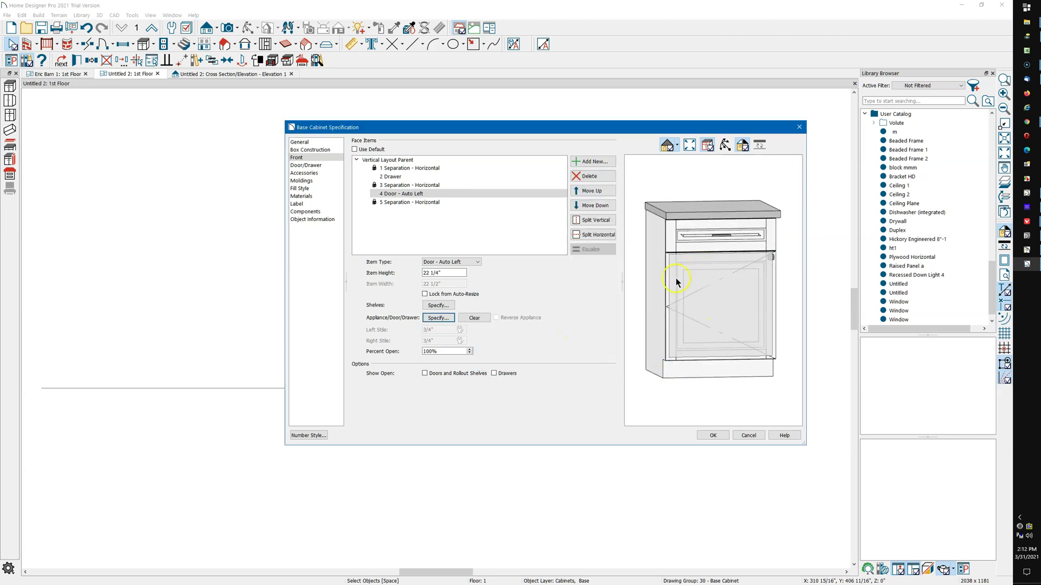
{"action": "left_click", "coordinate": [731, 229]}
{"action": "left_click", "coordinate": [734, 321]}
{"action": "left_click", "coordinate": [727, 239]}
{"action": "left_click", "coordinate": [727, 324]}
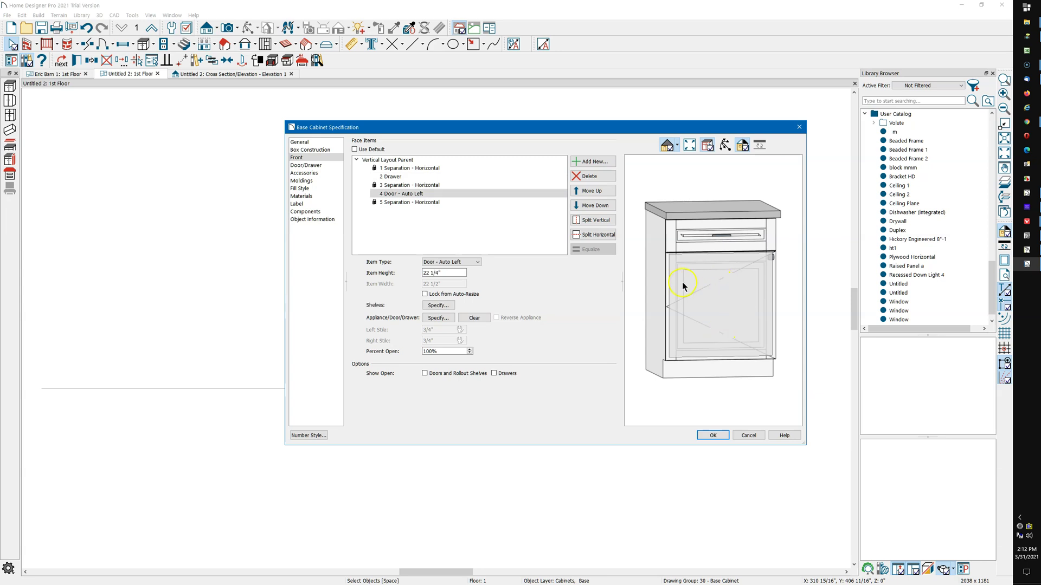
Step: Set the material of the Raised Panel a door's frame to Color - Gulf from the Contrasts palette
{"action": "left_click", "coordinate": [307, 195]}
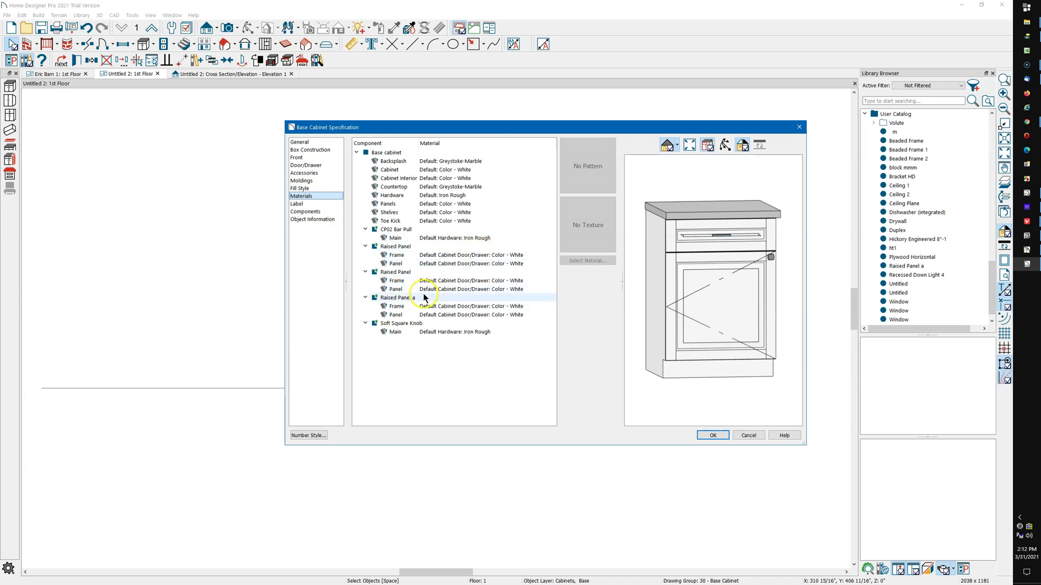
{"action": "left_click", "coordinate": [471, 307]}
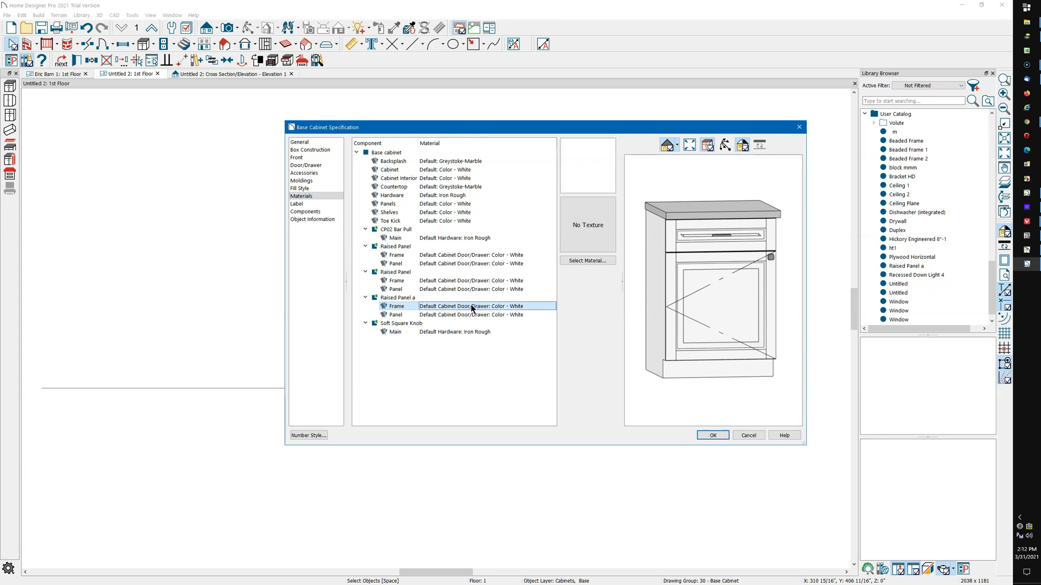
{"action": "left_click", "coordinate": [464, 316]}
{"action": "double_click", "coordinate": [466, 307]}
{"action": "left_click", "coordinate": [589, 261]}
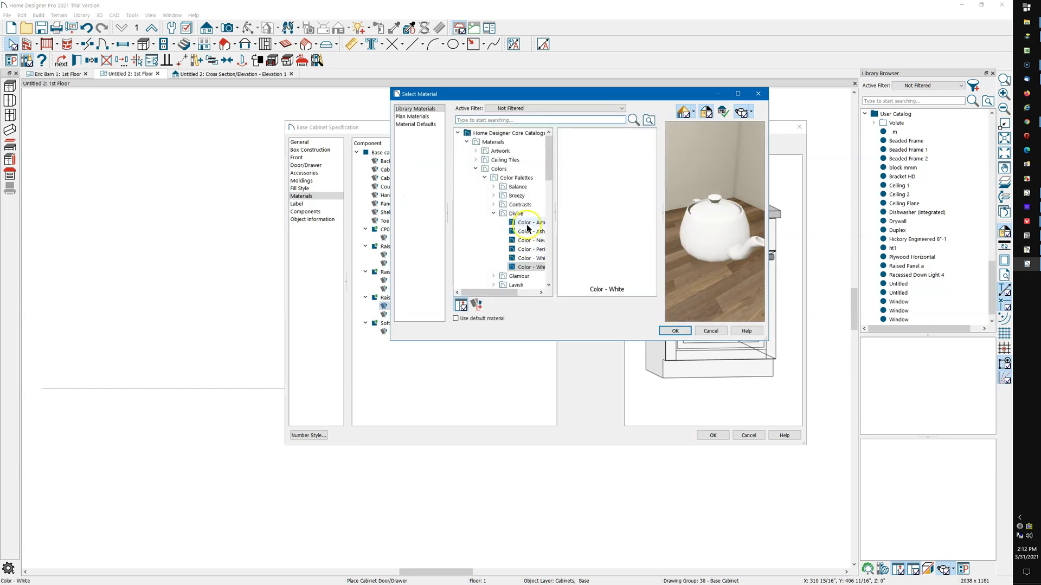
{"action": "left_click", "coordinate": [520, 205]}
{"action": "left_click", "coordinate": [577, 183]}
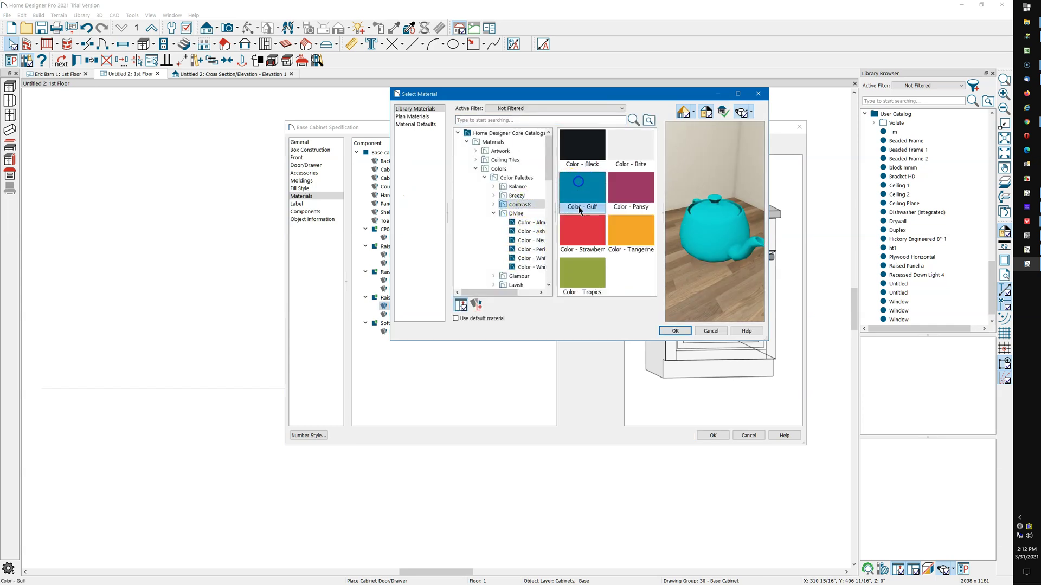
{"action": "left_click", "coordinate": [676, 330]}
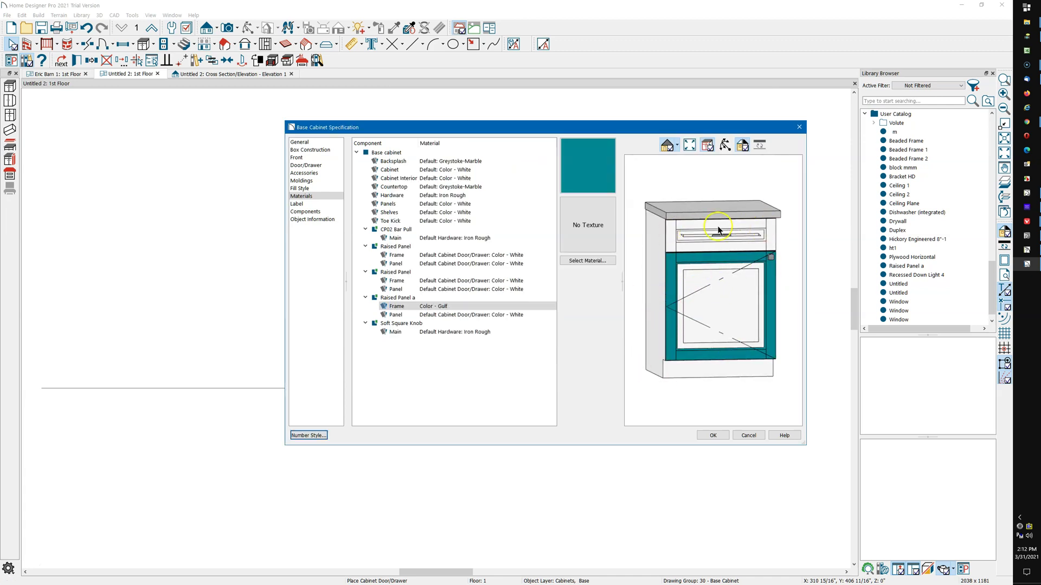
Step: Set the Raised Panel a door's panel material to Color - Tangerine from the Contrasts palette and accept the cabinet specification
{"action": "left_click", "coordinate": [456, 315]}
{"action": "left_click", "coordinate": [595, 262]}
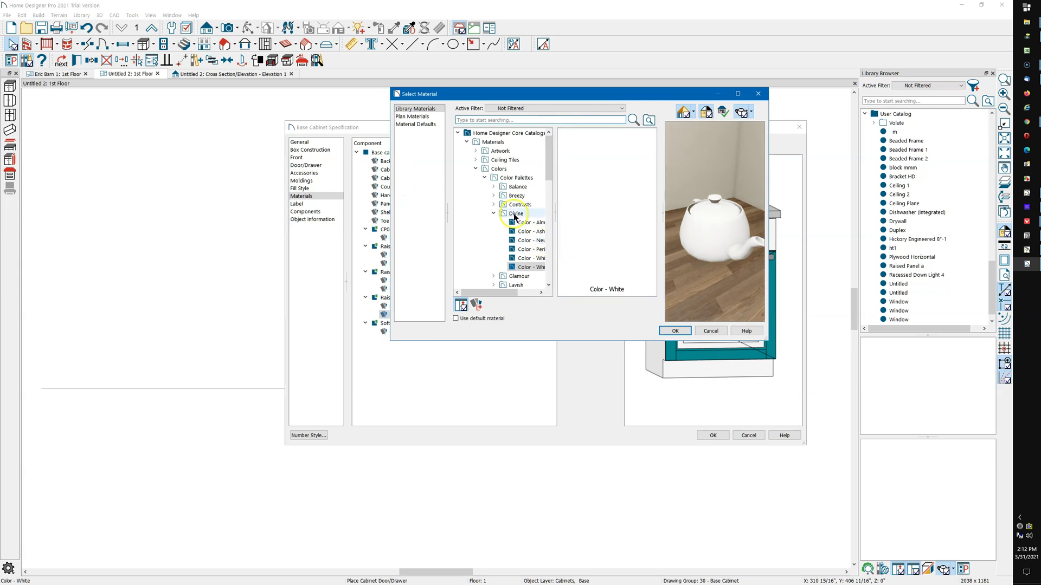
{"action": "double_click", "coordinate": [520, 205]}
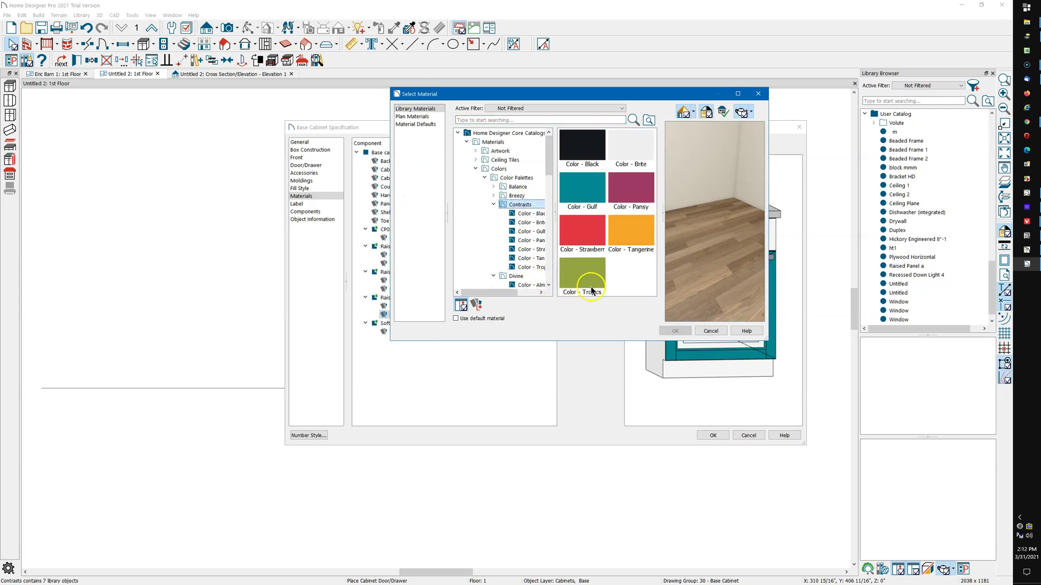
{"action": "left_click", "coordinate": [626, 247]}
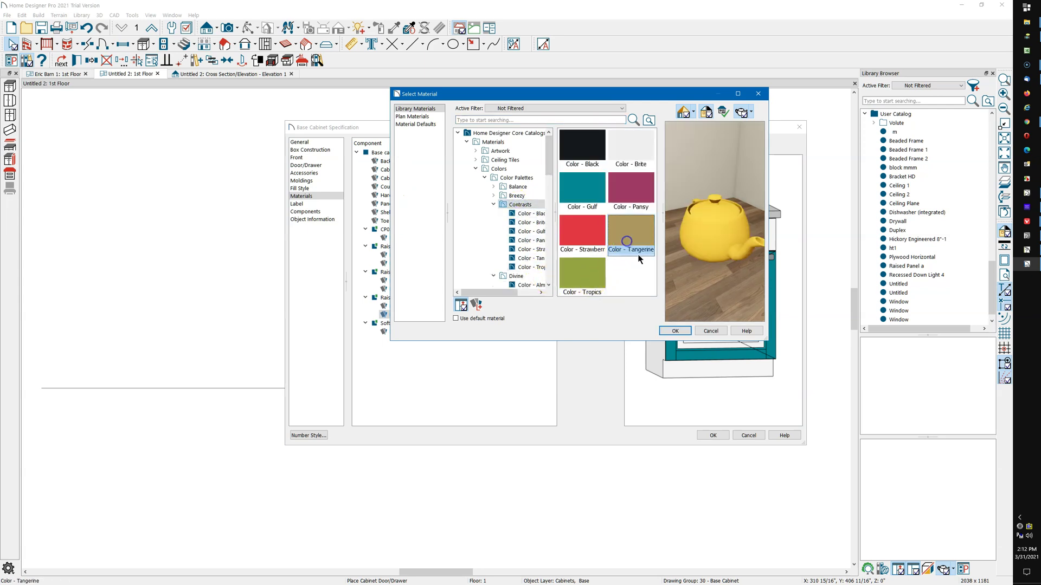
{"action": "left_click", "coordinate": [674, 331]}
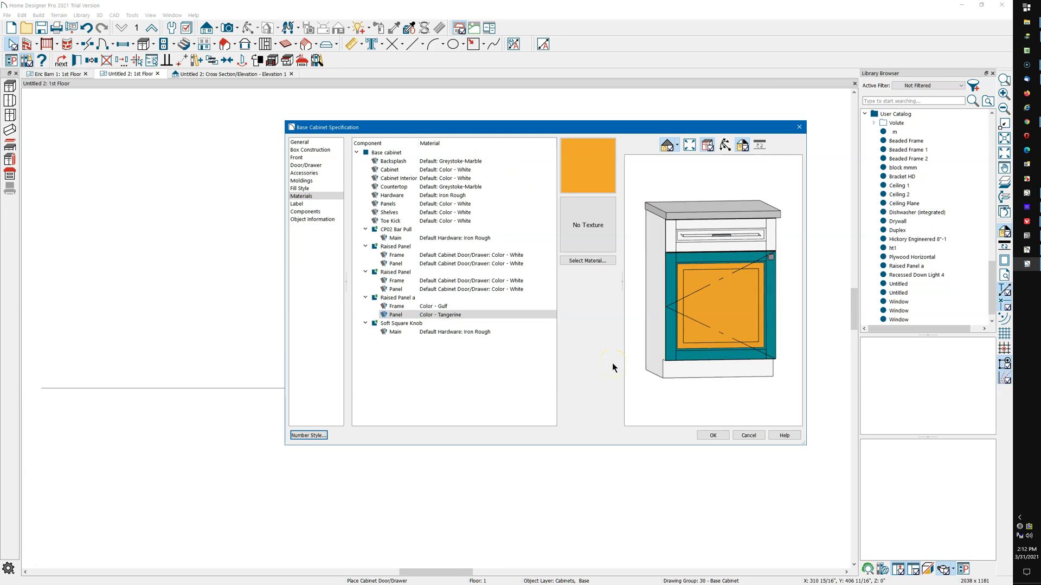
{"action": "left_click", "coordinate": [712, 435]}
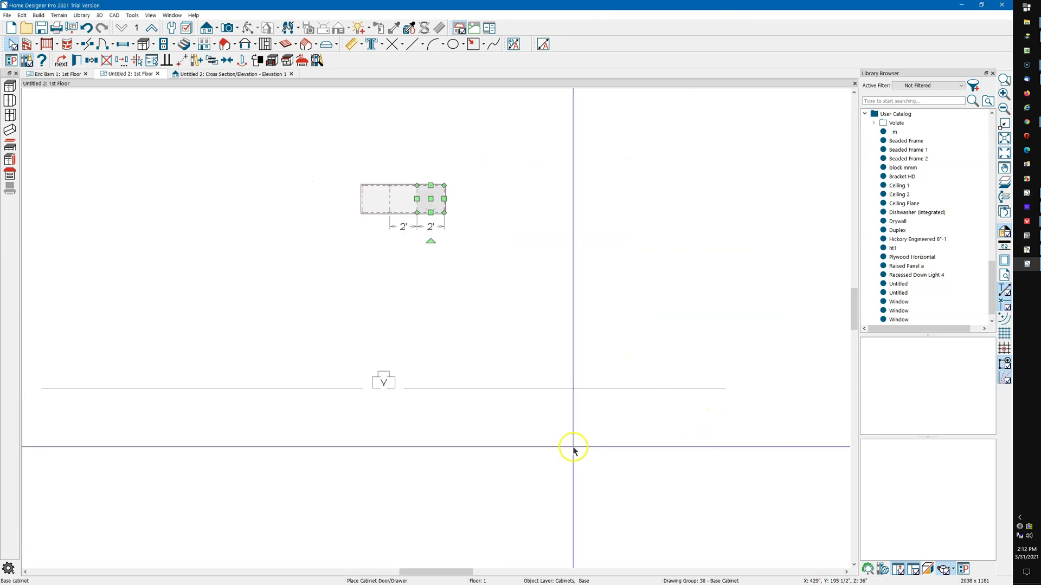